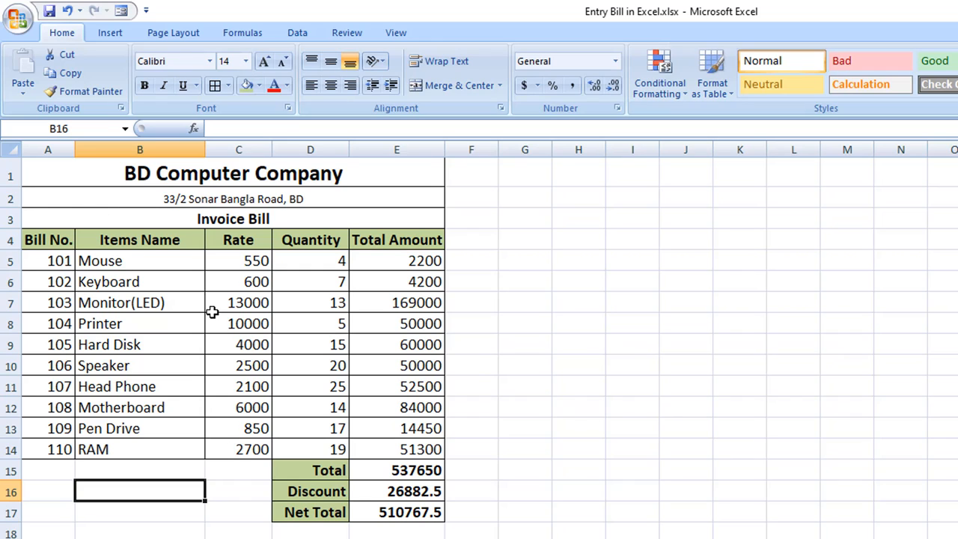
# Change the rate of the Mouse item in cell C5 to 500.
pyautogui.click(248, 262)
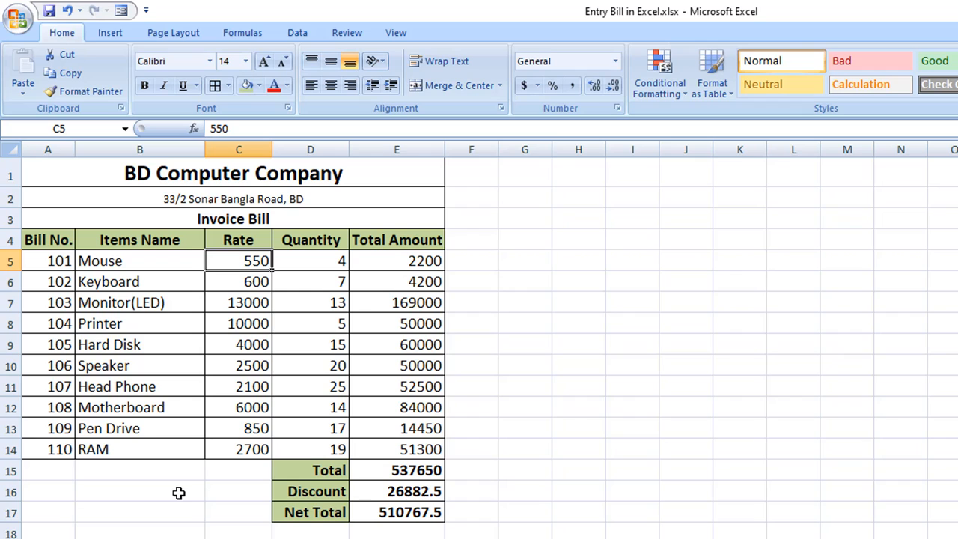
pyautogui.write('500')
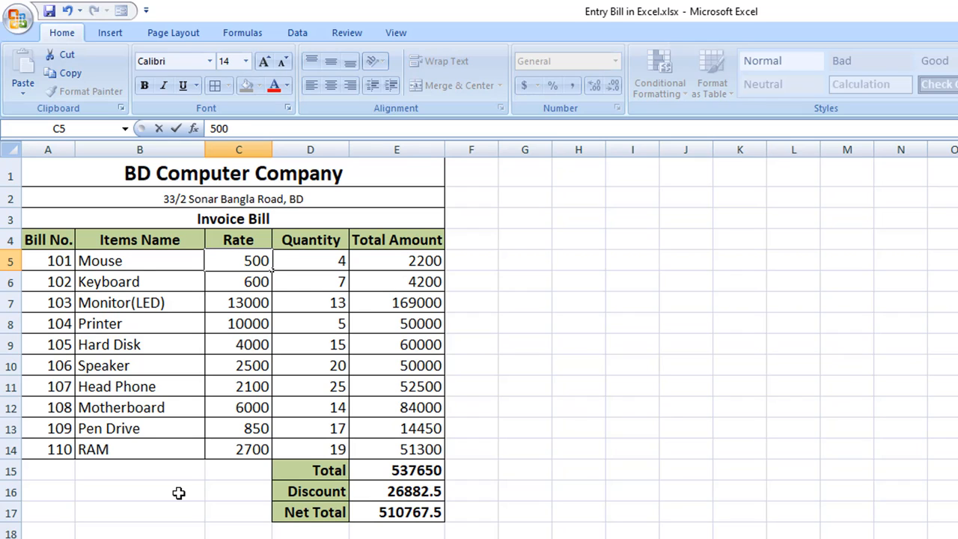
pyautogui.press('Tab')
# Inspect the formulas behind the Mouse total amount in E5 and the Total, Discount and Net Total in E15:E17.
pyautogui.click(408, 262)
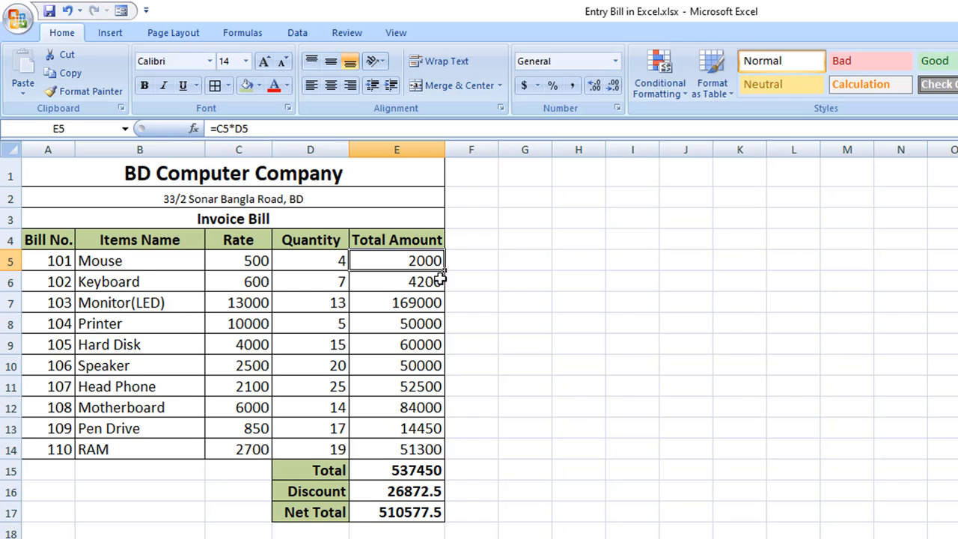
pyautogui.click(364, 473)
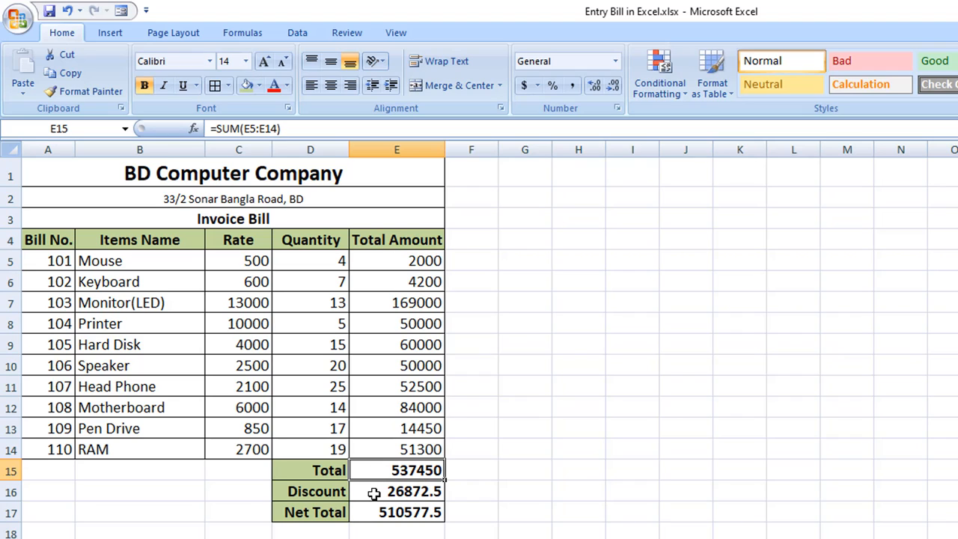
pyautogui.click(374, 493)
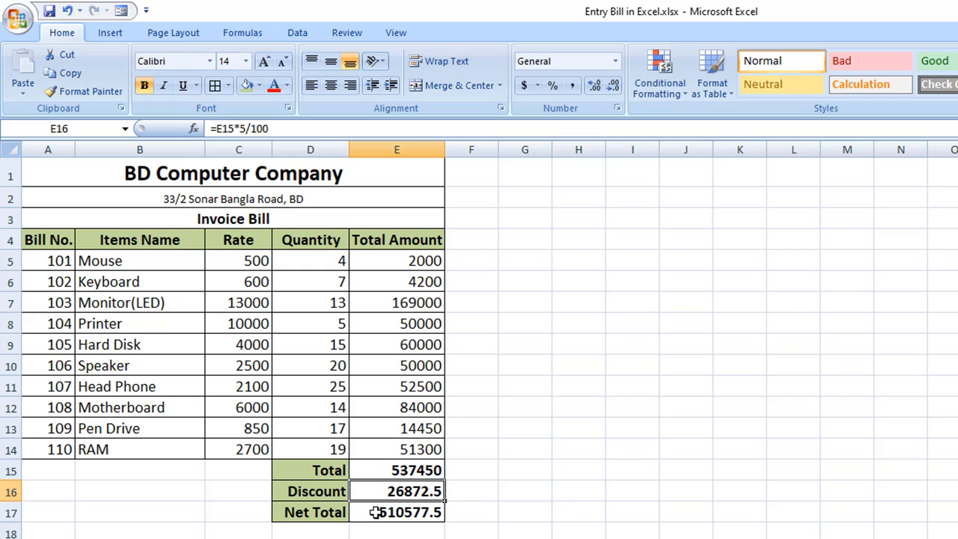
pyautogui.click(376, 511)
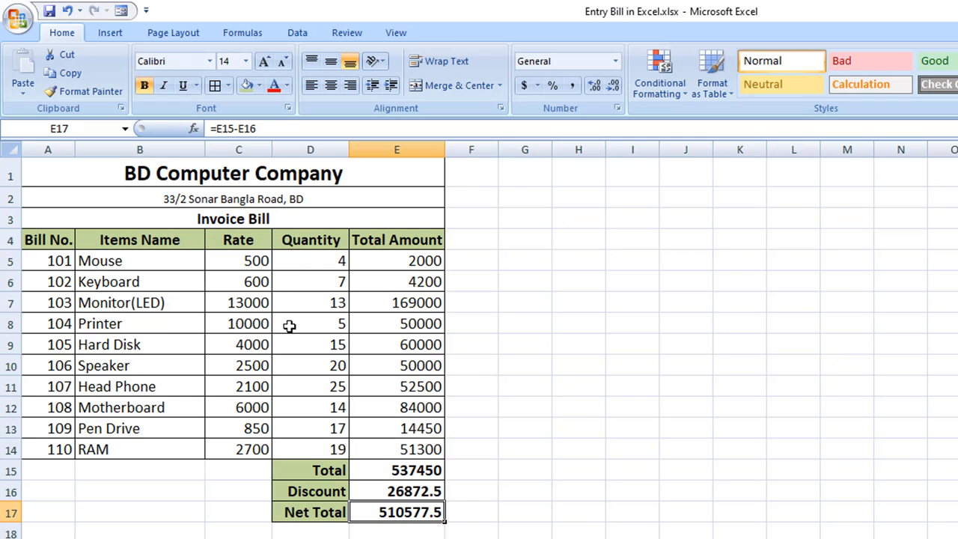
# Set the Mouse quantity in D5 to 12 and check the recalculated Mouse amount and bill total.
pyautogui.click(317, 261)
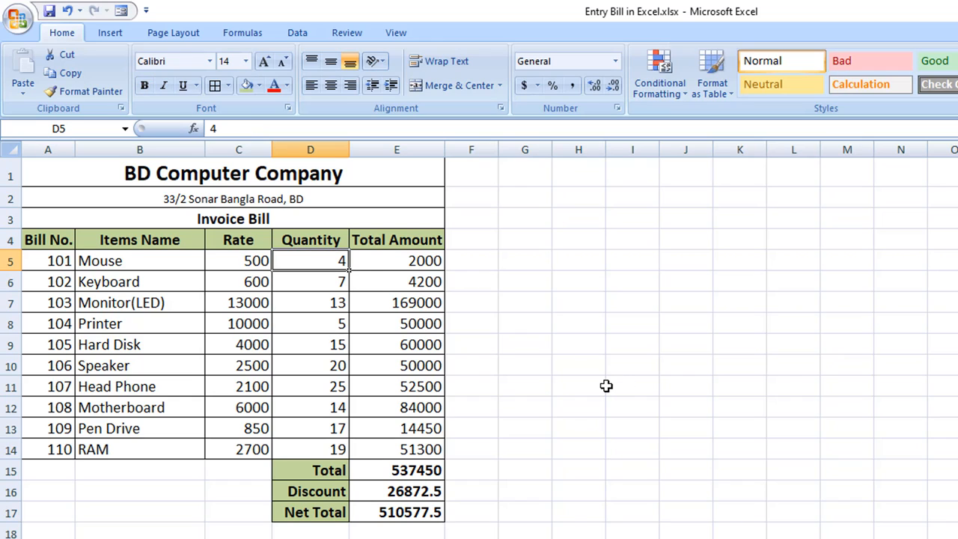
pyautogui.write('12')
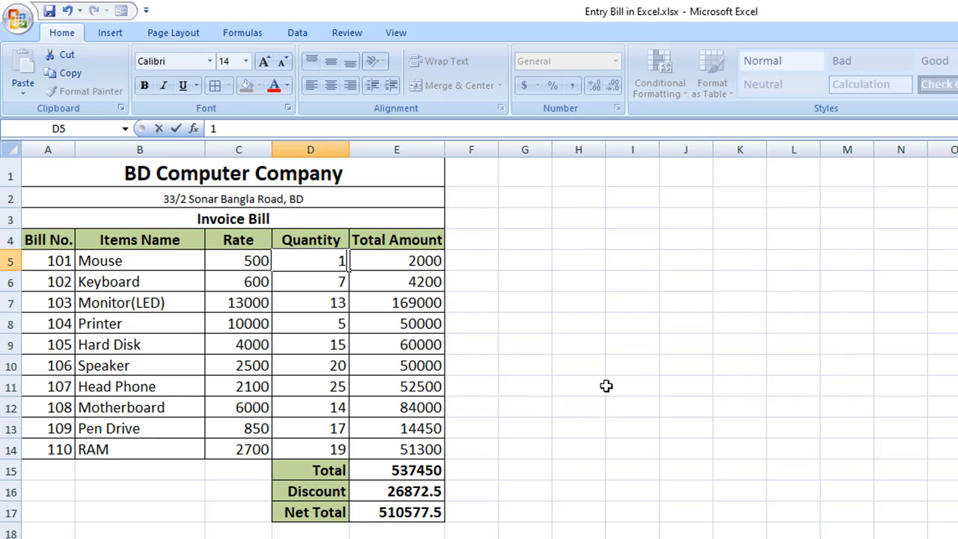
pyautogui.click(367, 260)
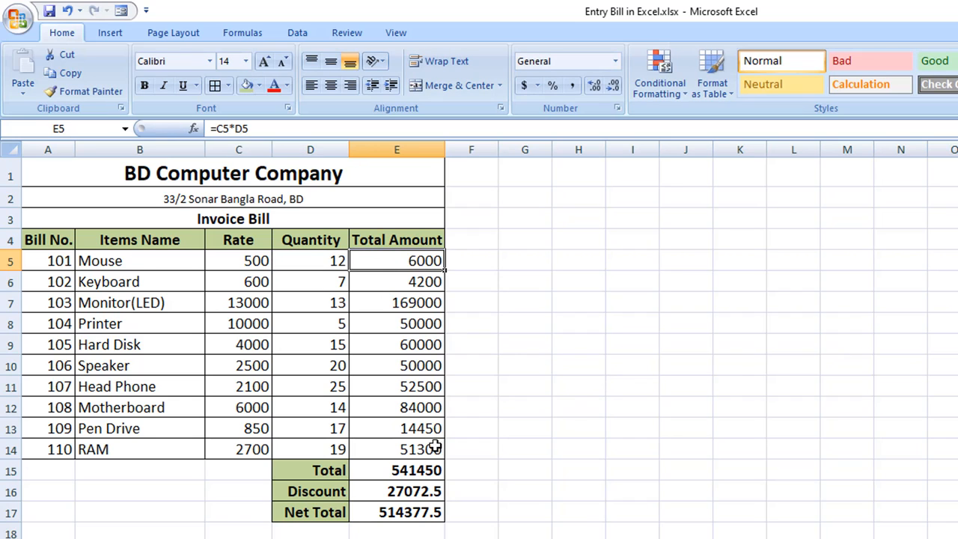
pyautogui.click(390, 471)
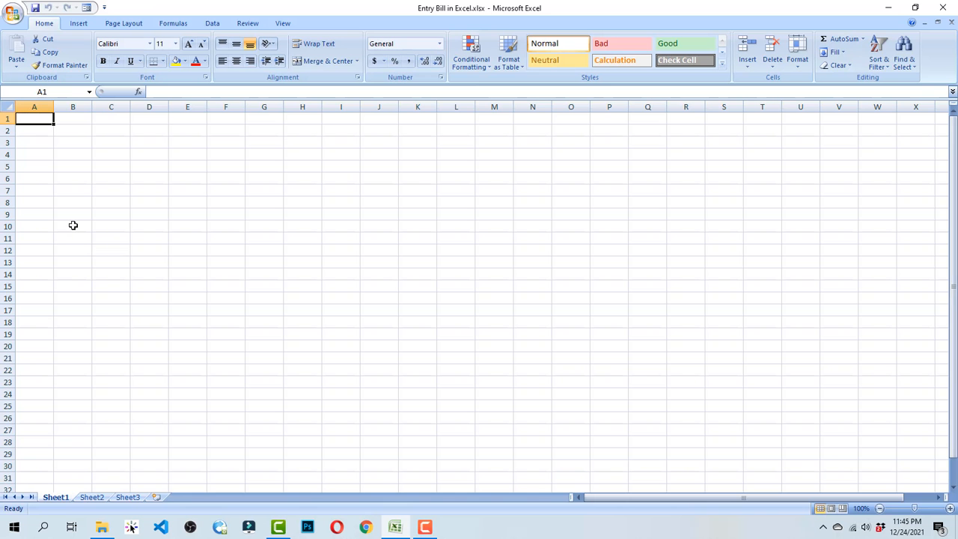
# Increase the font size of the entire blank worksheet to 14.
pyautogui.click(9, 106)
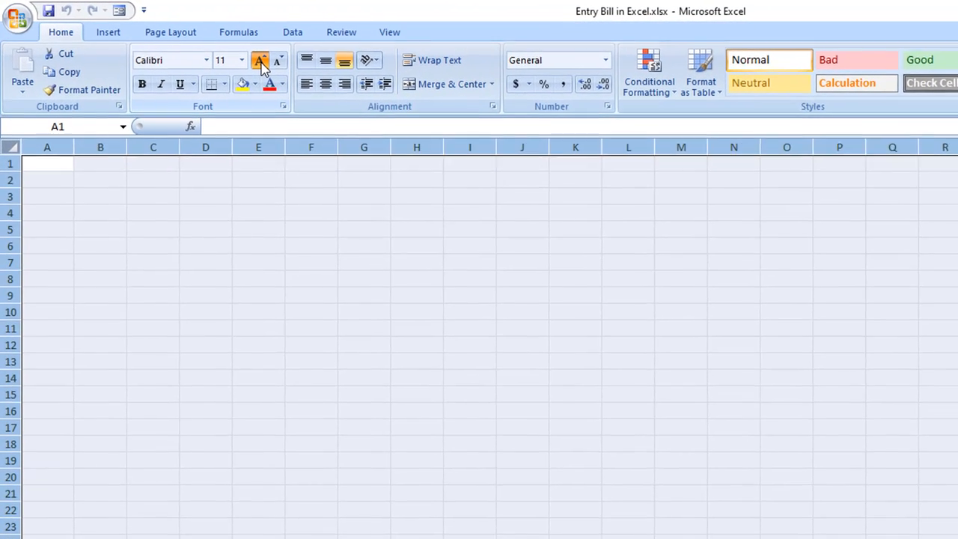
pyautogui.click(265, 63)
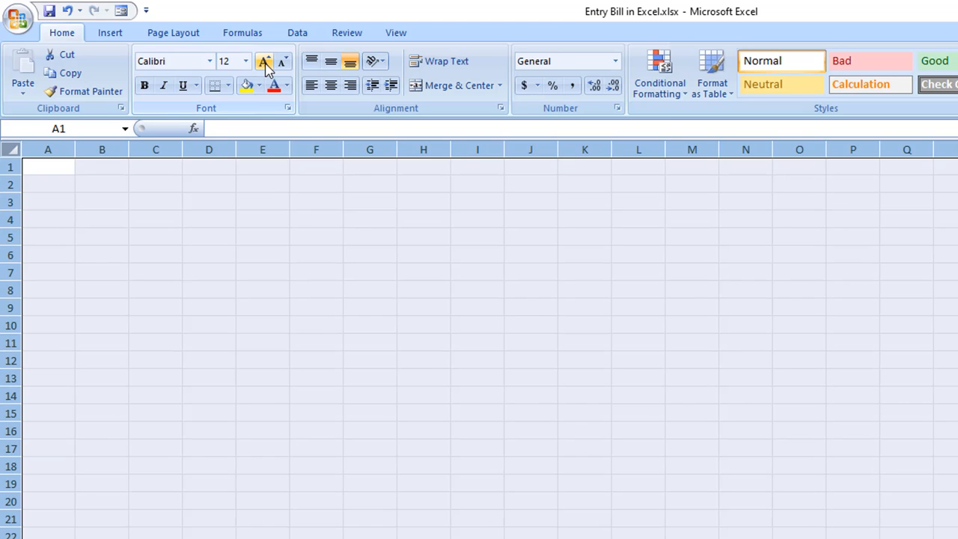
pyautogui.click(265, 62)
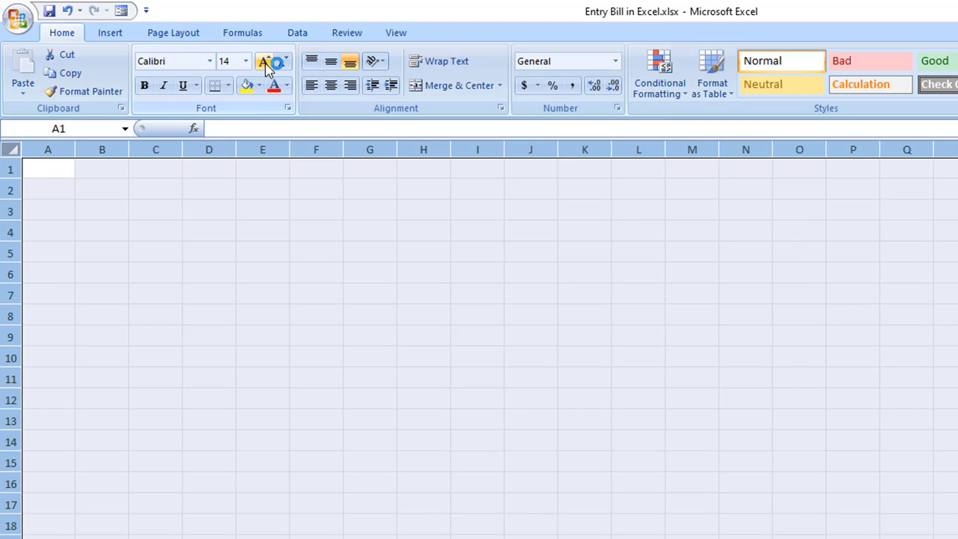
pyautogui.click(95, 194)
pyautogui.click(54, 165)
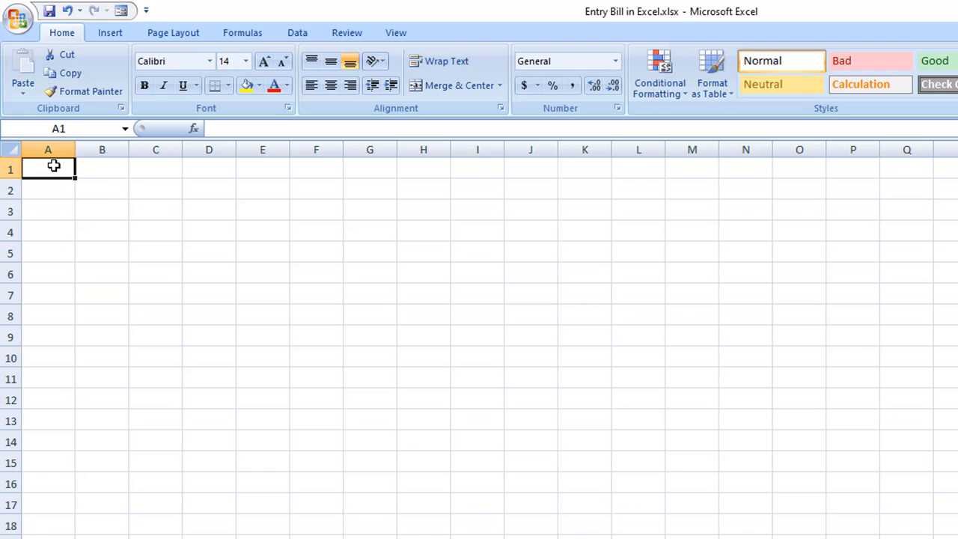
# Merge and center cells A1:E1 and enter the title "BD Computer Company".
pyautogui.moveTo(49, 165); pyautogui.dragTo(263, 165)
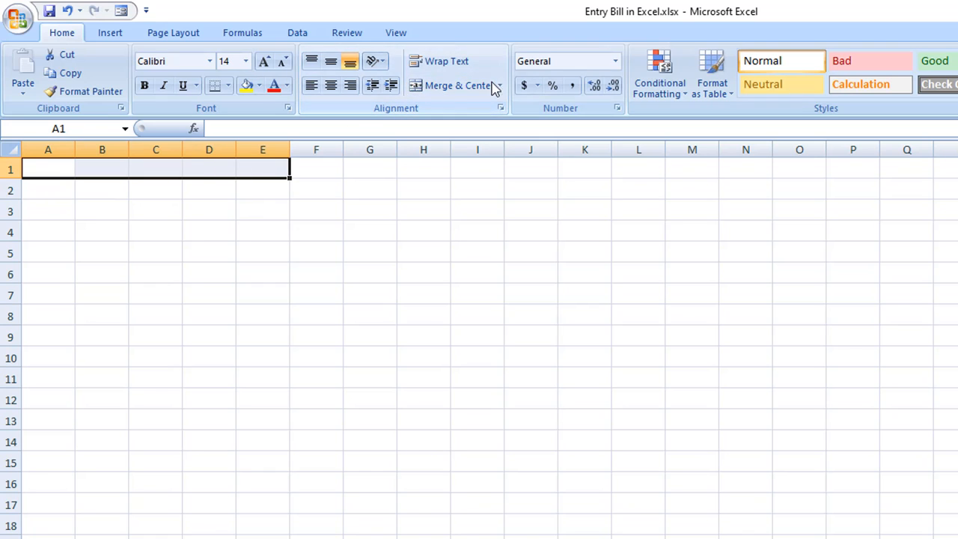
pyautogui.click(464, 88)
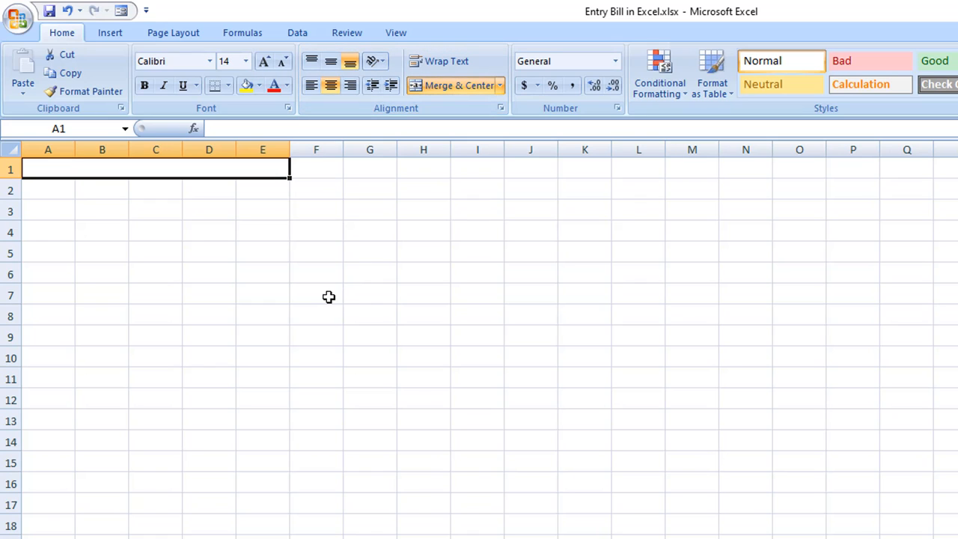
pyautogui.write('BD ')
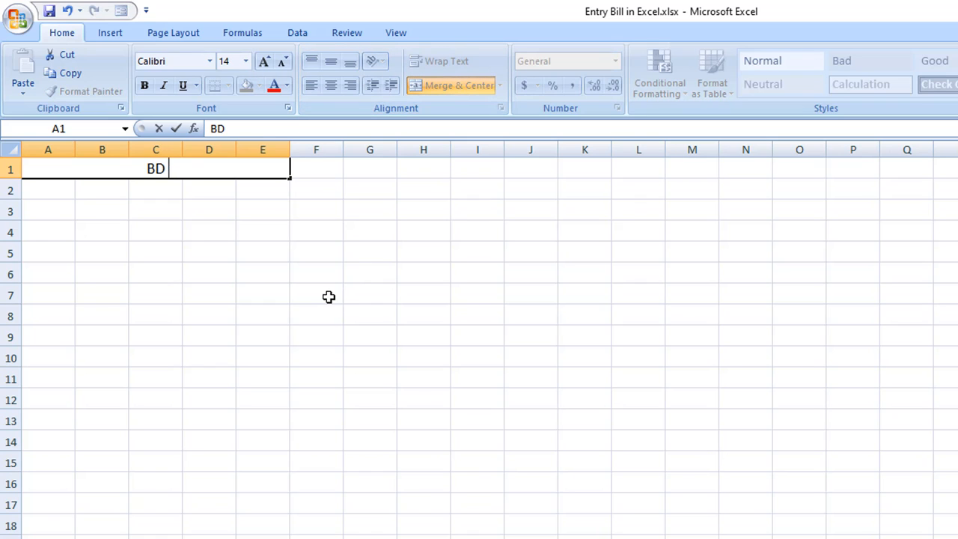
pyautogui.write('Compu')
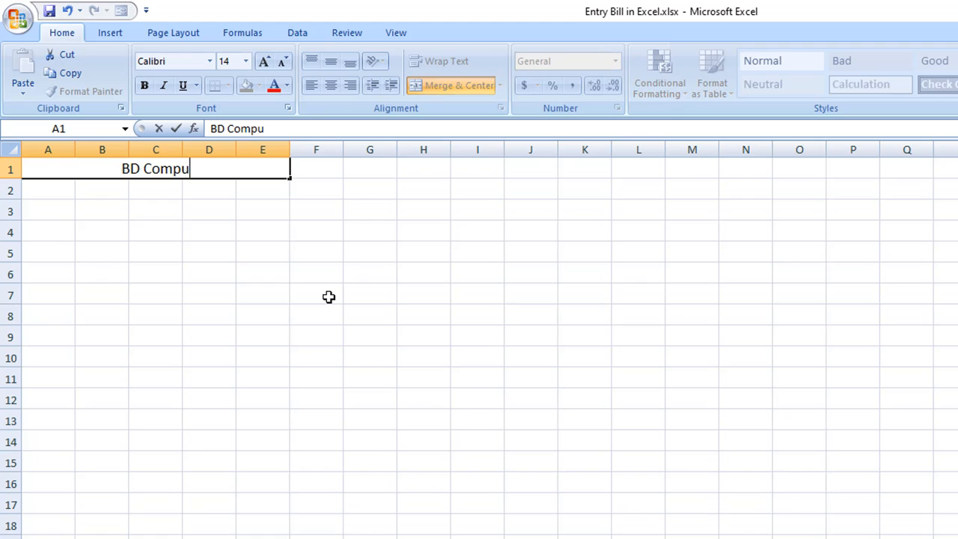
pyautogui.write('ter Company')
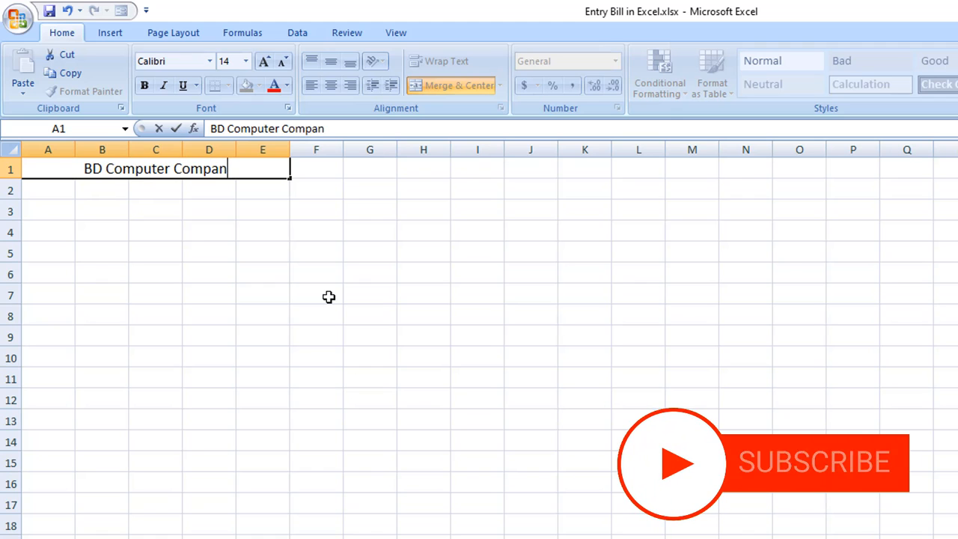
pyautogui.hotkey('ctrl', 'Return')
pyautogui.press('Tab')
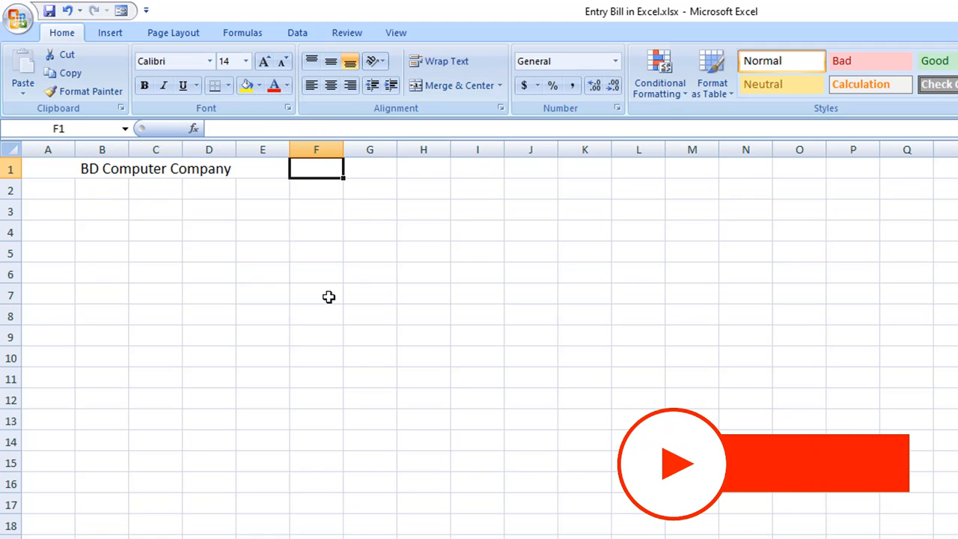
# Merge and center A2:E2, reduce its font size to 11, and enter the company's street address.
pyautogui.click(42, 188)
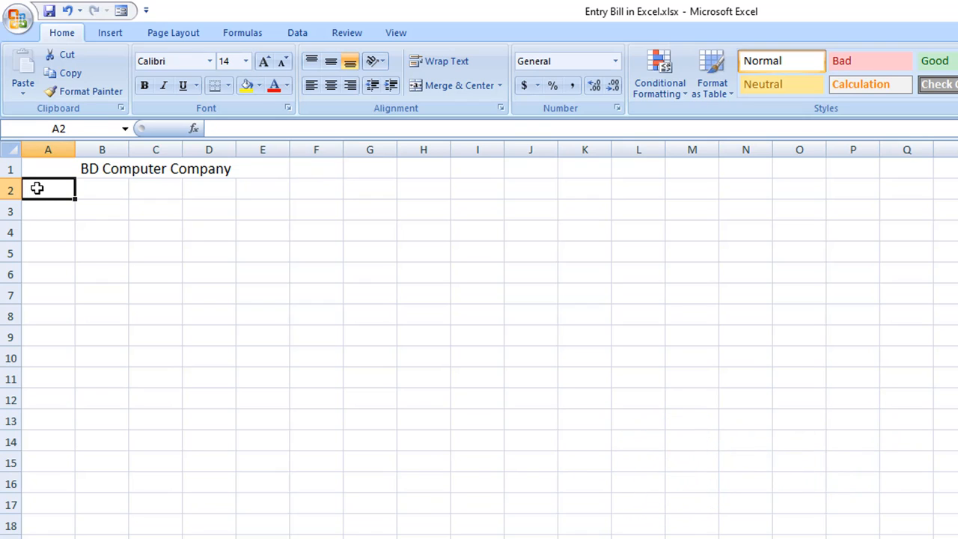
pyautogui.moveTo(41, 188); pyautogui.dragTo(256, 190)
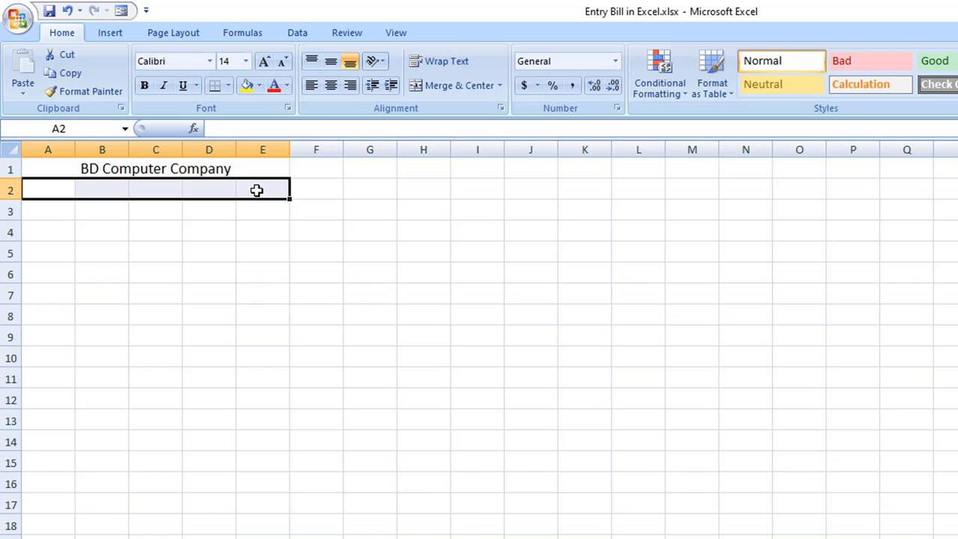
pyautogui.click(459, 86)
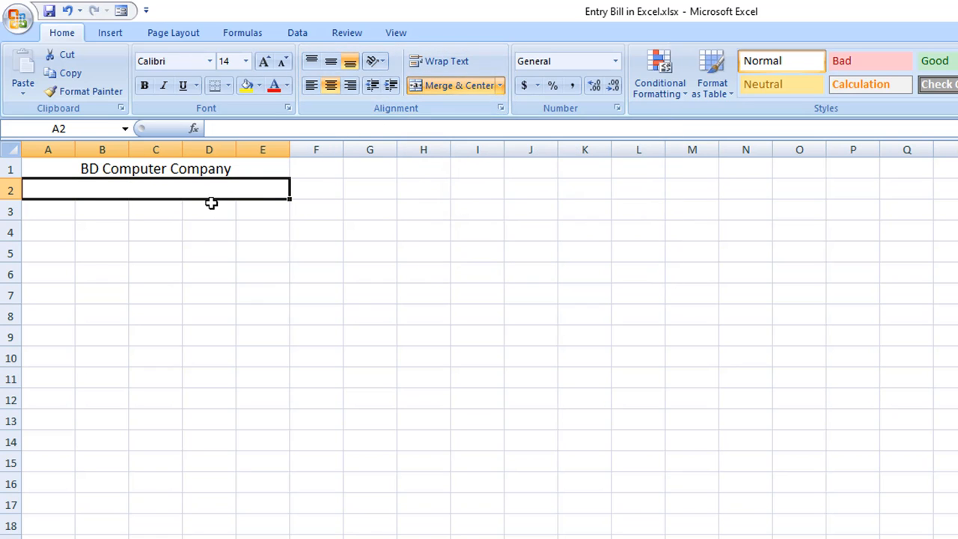
pyautogui.click(283, 64)
pyautogui.write('33/')
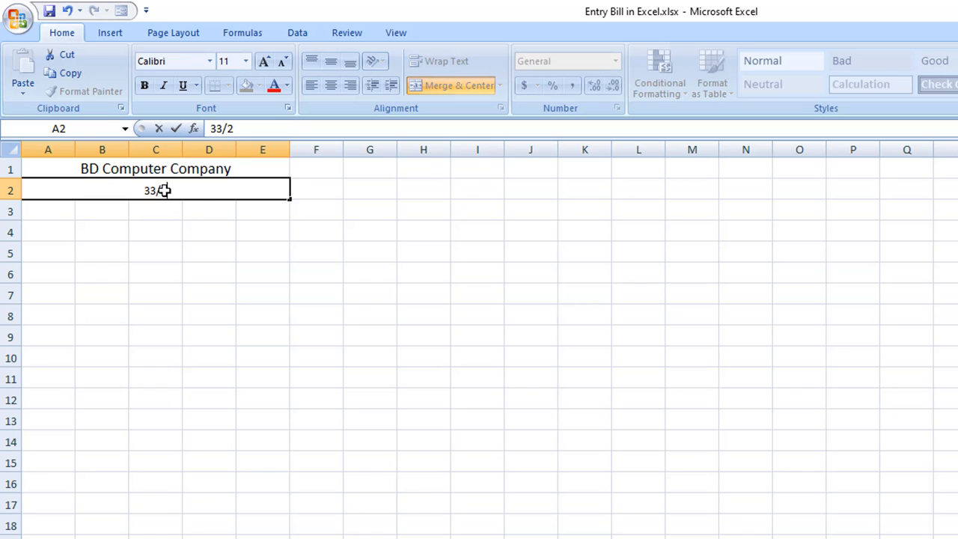
pyautogui.write('2 S')
pyautogui.press('BackSpace')
pyautogui.write('Sonar Ba')
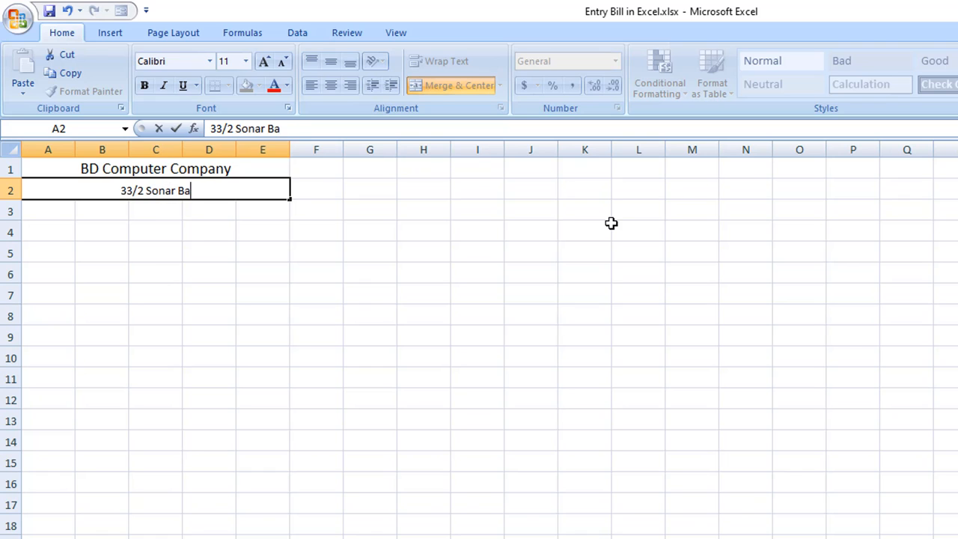
pyautogui.write('ngla Ro')
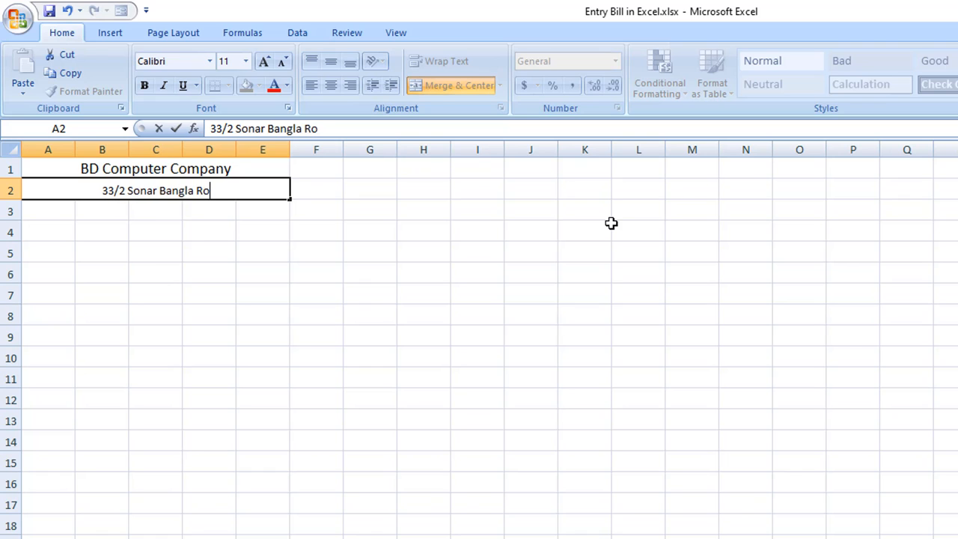
pyautogui.write('ad, BD')
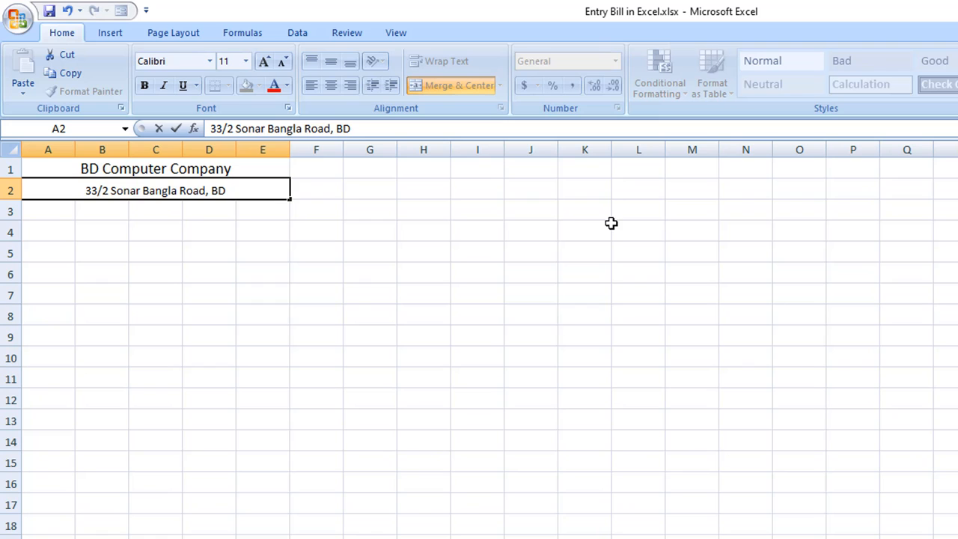
pyautogui.click(122, 208)
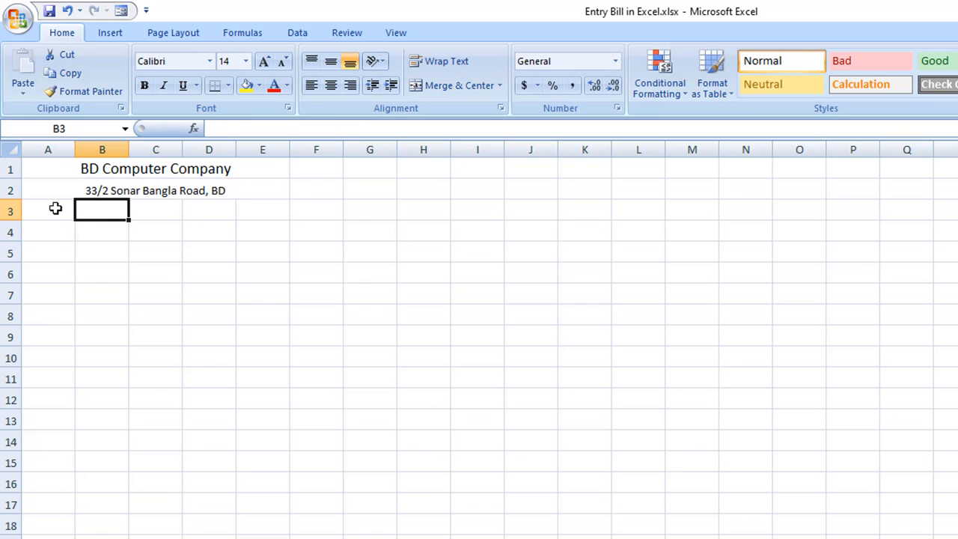
# Merge and center cells A3:E3 and enter the heading "Invoice Bill".
pyautogui.moveTo(50, 208); pyautogui.dragTo(251, 212)
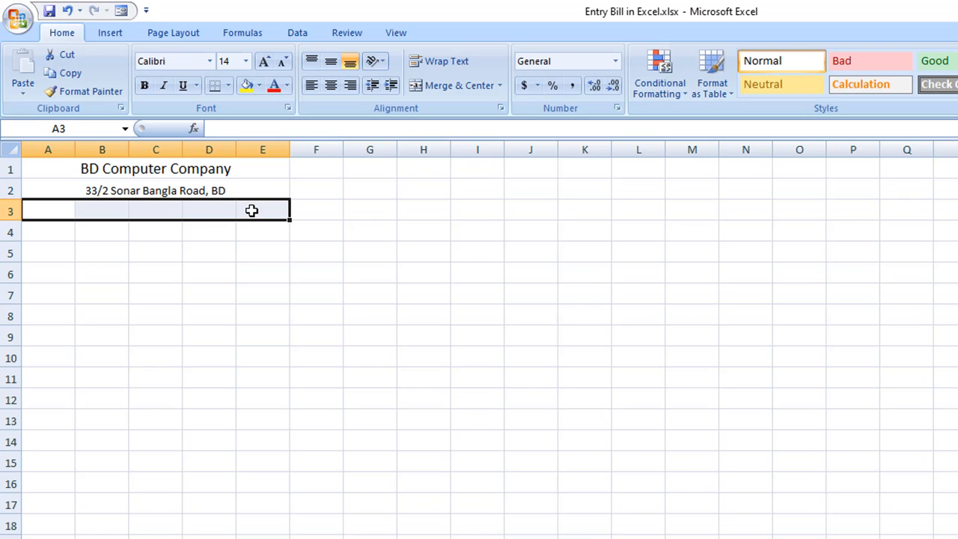
pyautogui.click(444, 86)
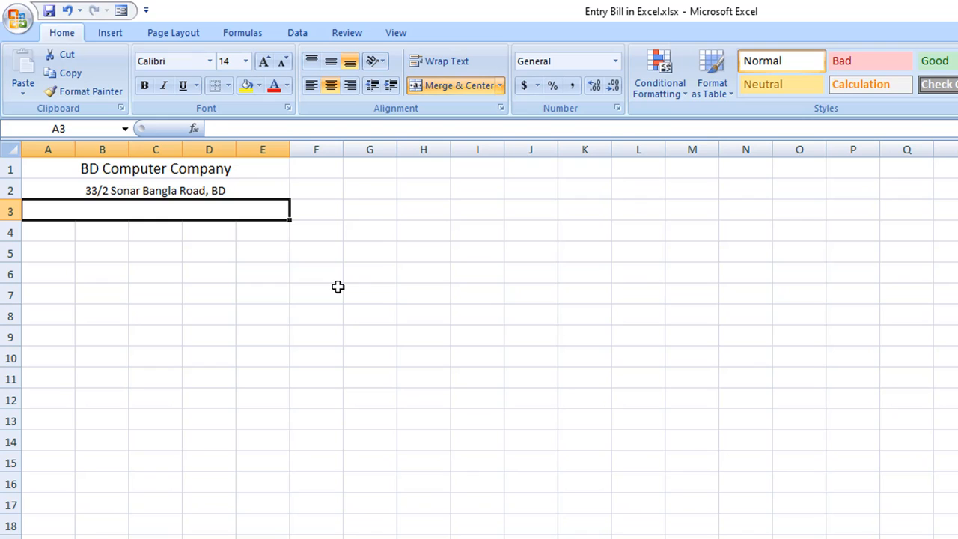
pyautogui.write('Invoice B')
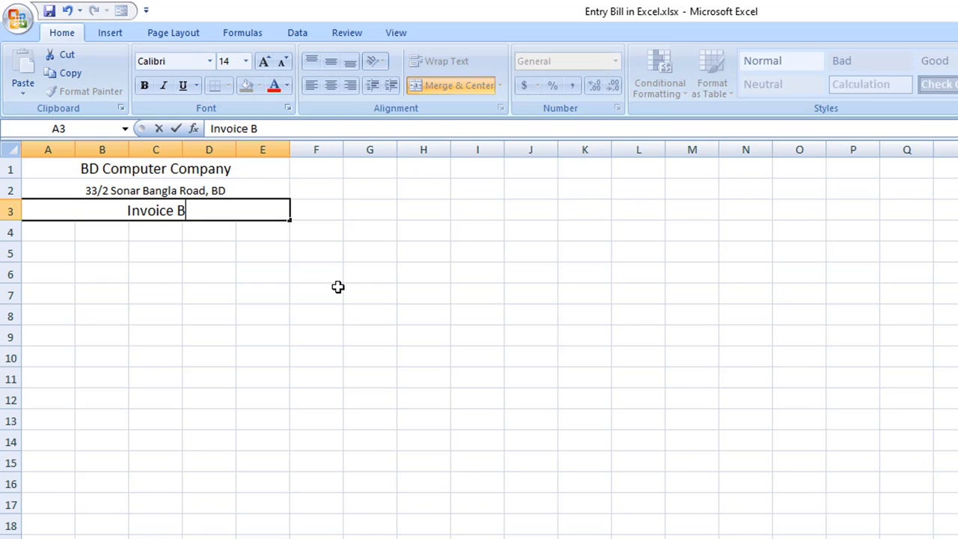
pyautogui.write('ill')
pyautogui.press('Tab')
# Make the Invoice Bill heading in row 3 and the company title in row 1 bold.
pyautogui.click(166, 208)
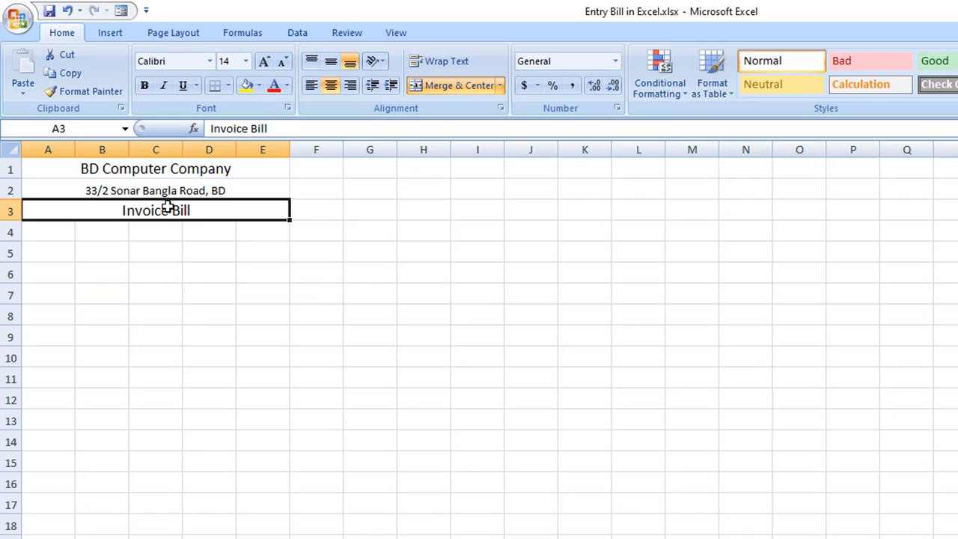
pyautogui.click(145, 86)
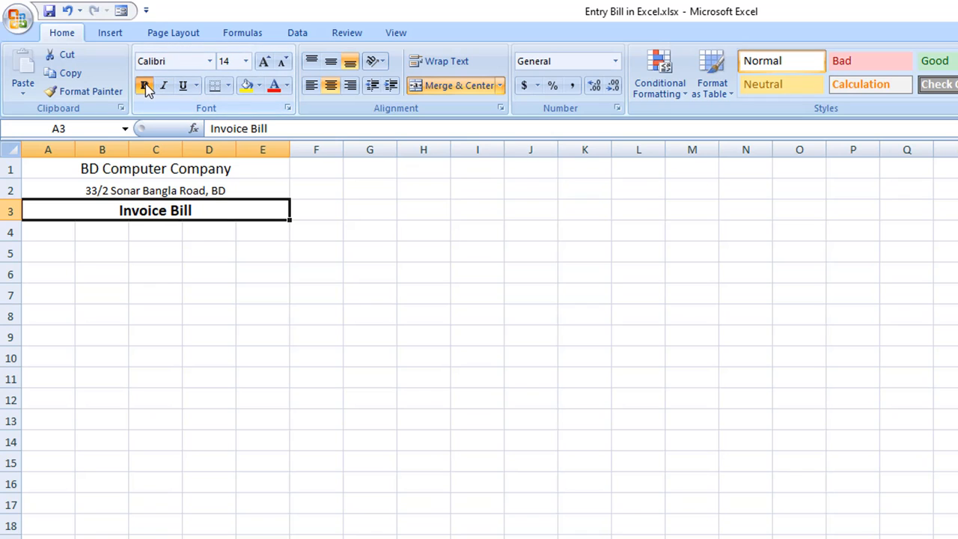
pyautogui.click(156, 171)
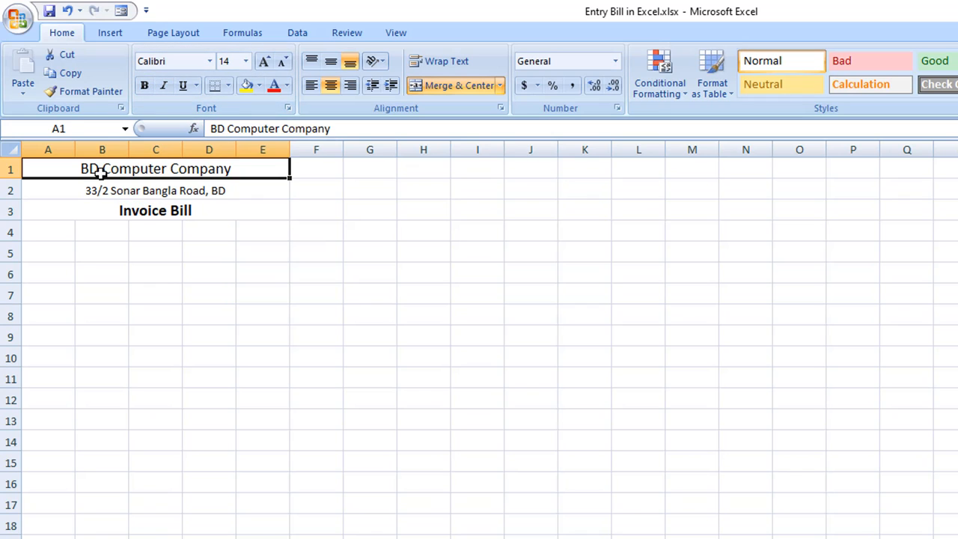
pyautogui.click(145, 85)
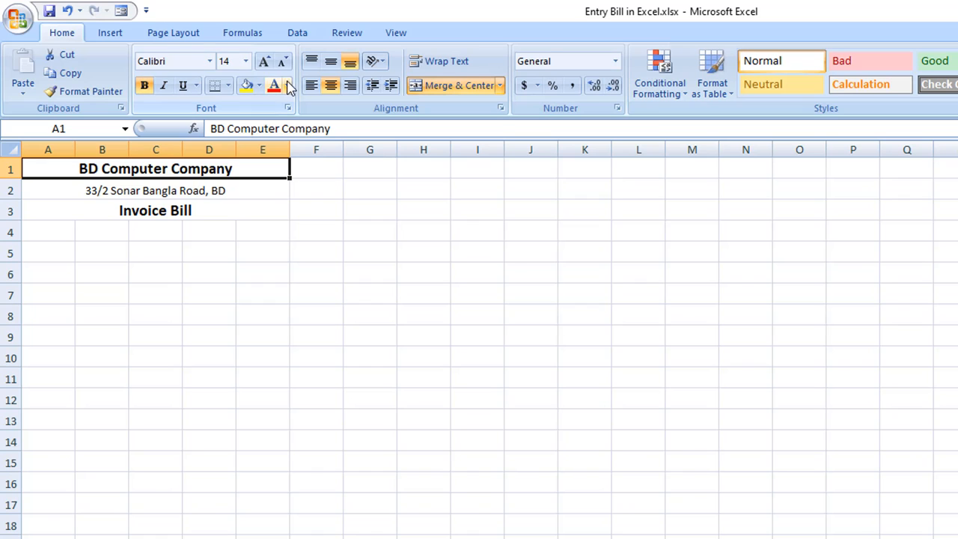
# Increase the font size of the company title in row 1 to 20.
pyautogui.click(263, 61)
pyautogui.click(263, 61)
pyautogui.click(263, 61)
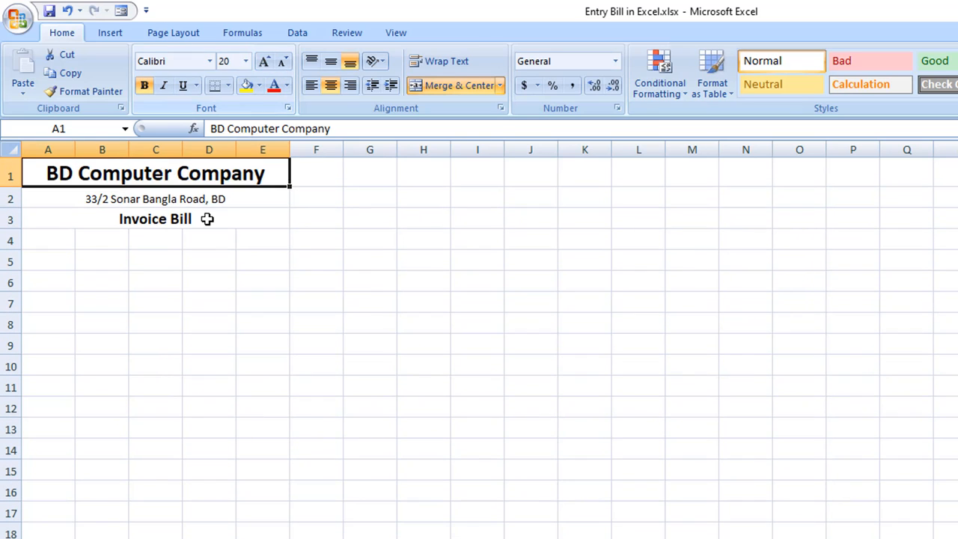
pyautogui.click(206, 218)
pyautogui.click(92, 200)
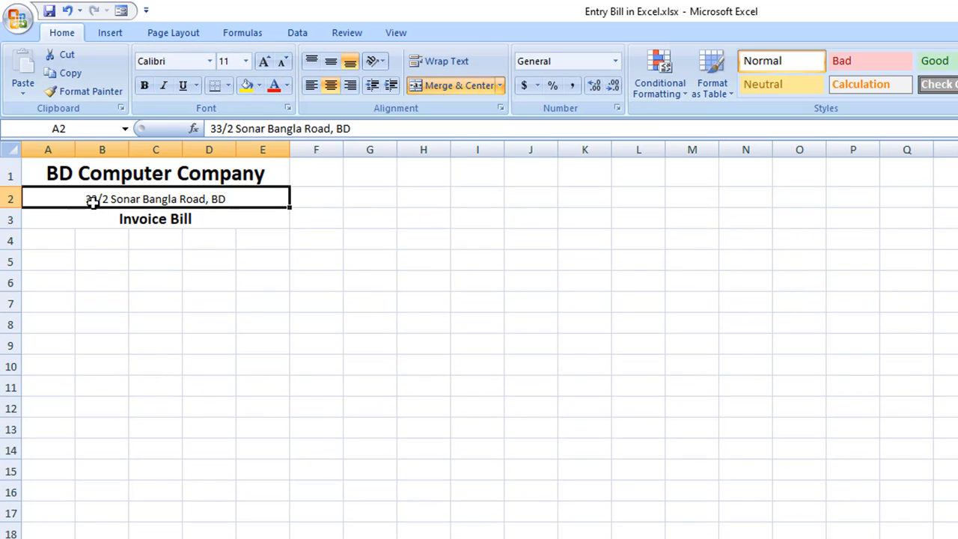
pyautogui.click(178, 260)
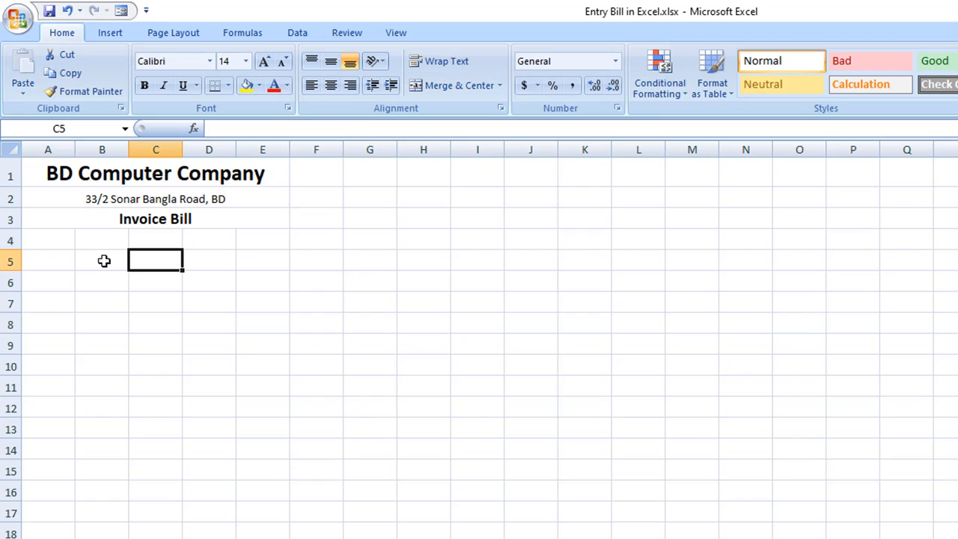
# Enter the column headings "Bill No." in A4 and "Items Name" in B4.
pyautogui.click(55, 240)
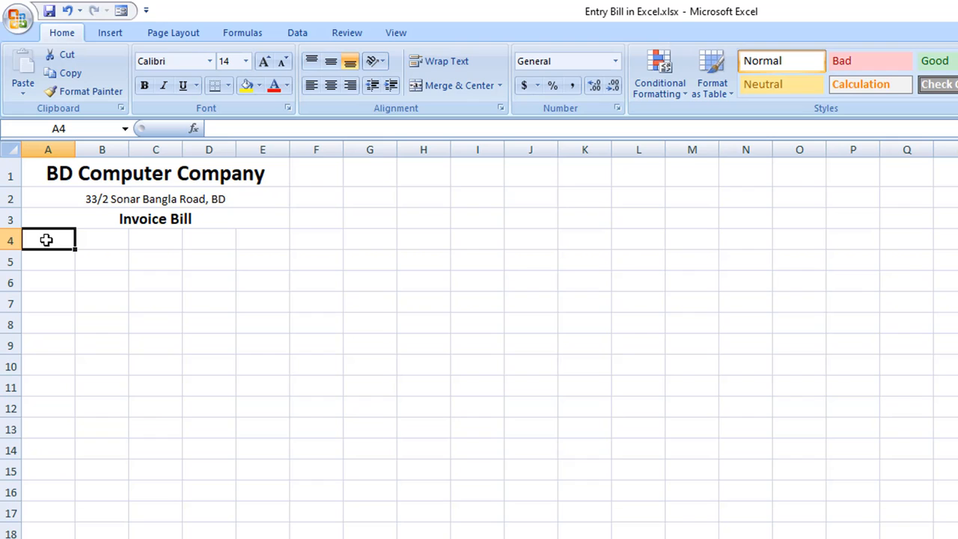
pyautogui.write('Bill No.')
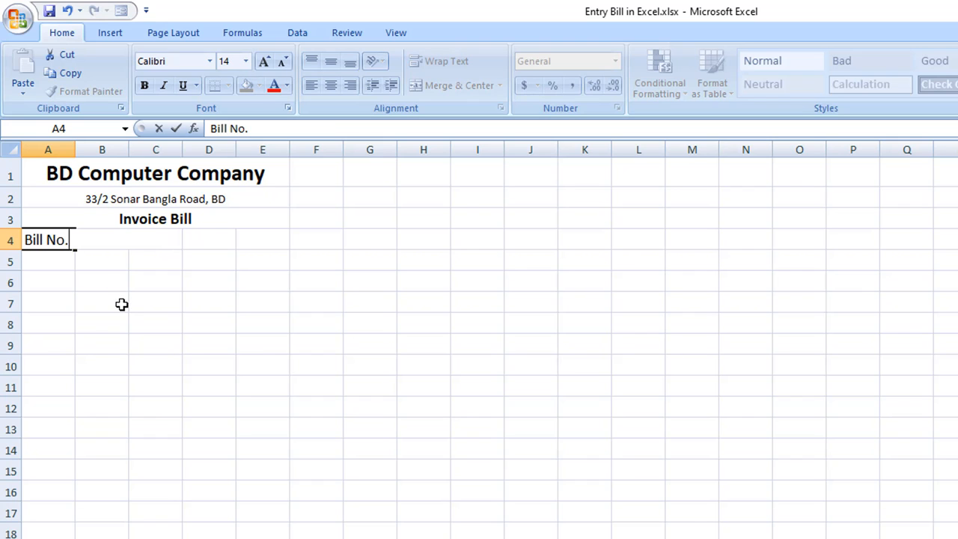
pyautogui.press('Tab')
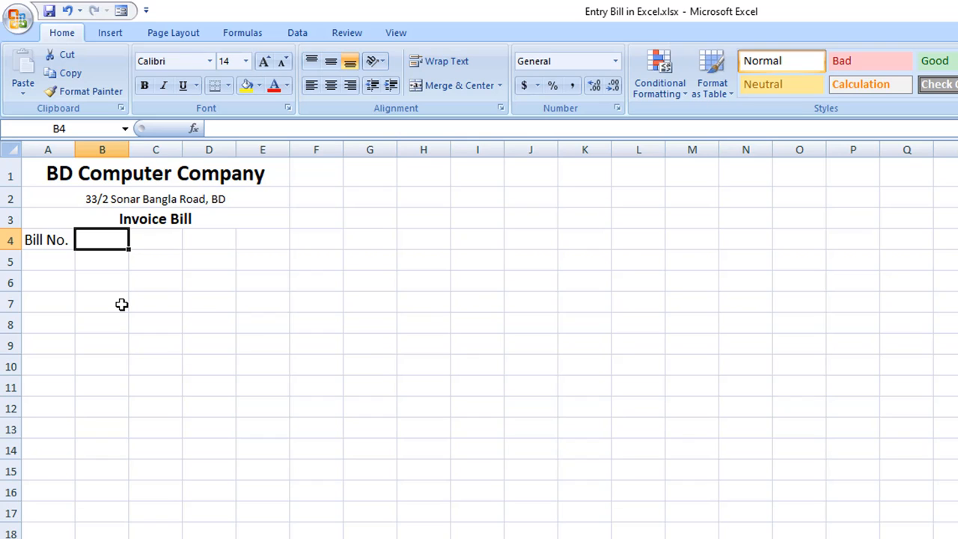
pyautogui.write('I')
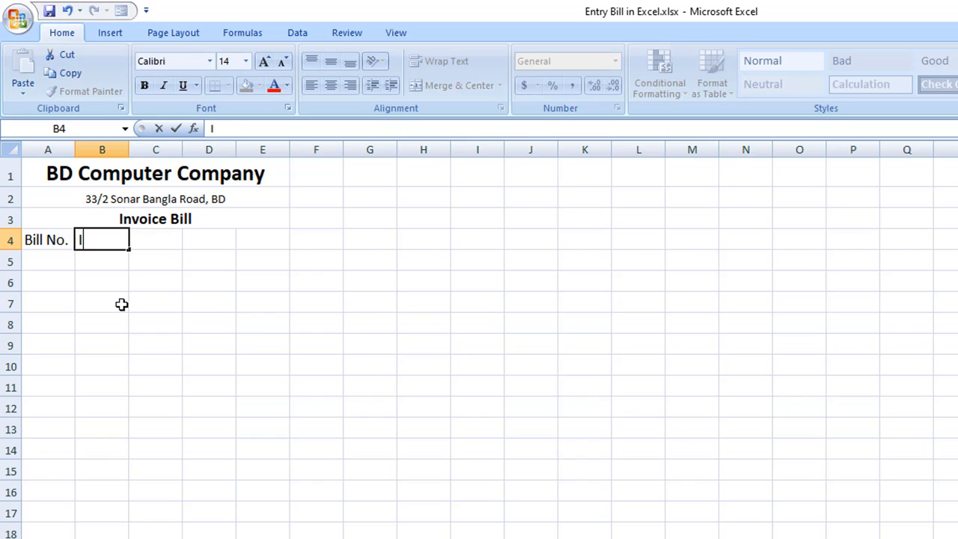
pyautogui.write('tems Nam')
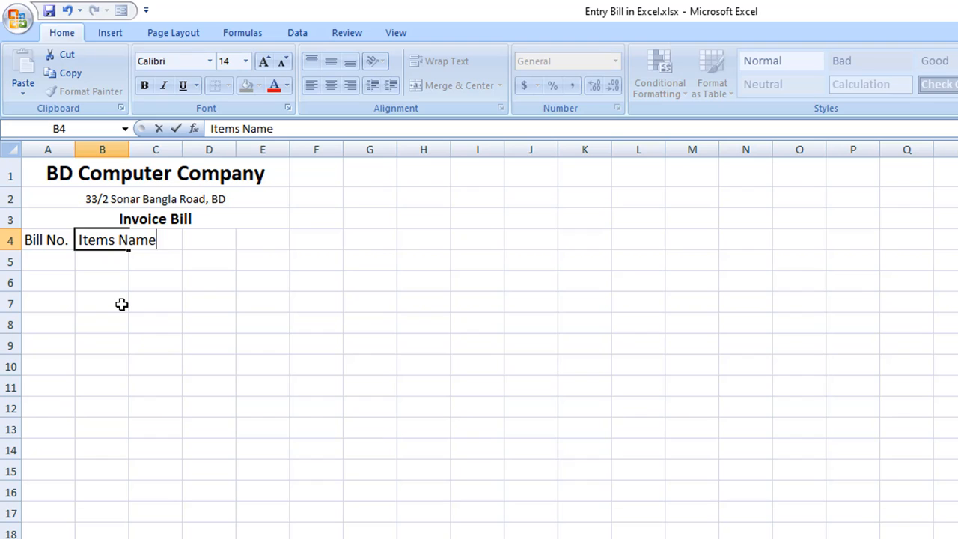
pyautogui.write('e')
pyautogui.press('Tab')
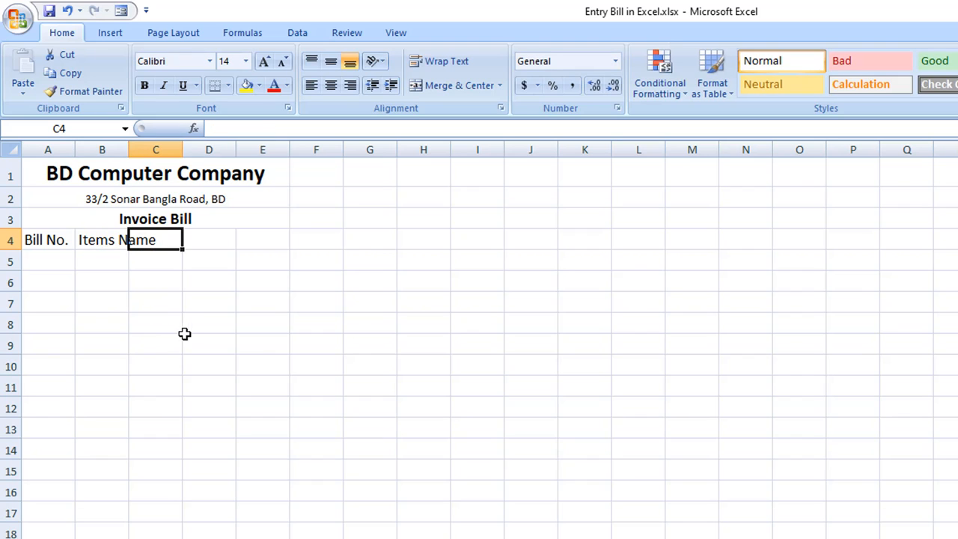
# Enter the column headings "Rate", "Quantity" and "Total Amount" in cells C4 to E4.
pyautogui.write('Rate')
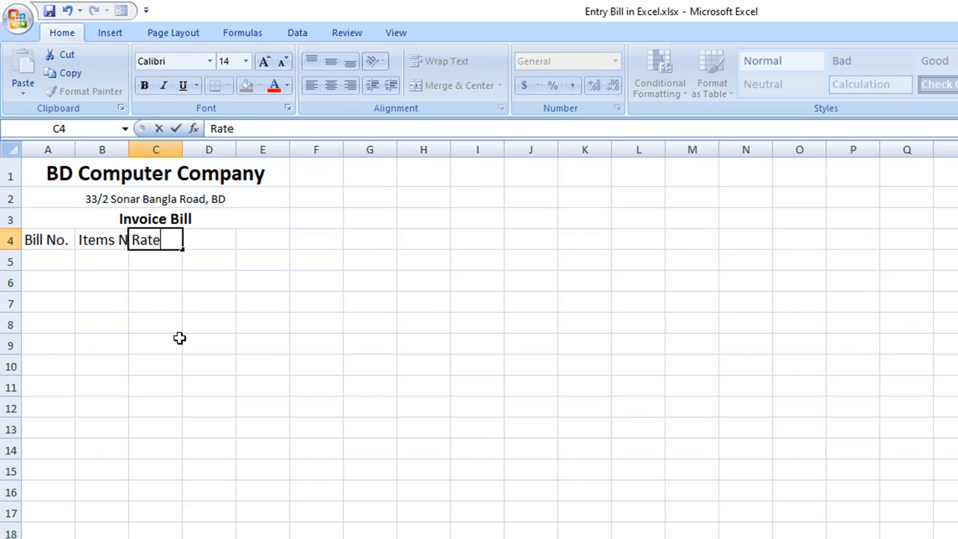
pyautogui.press('Tab')
pyautogui.write('Q')
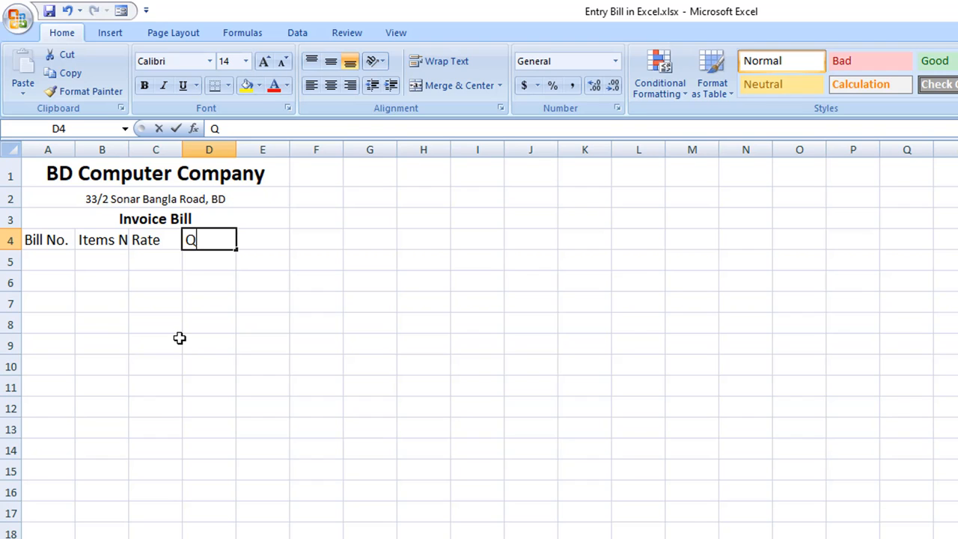
pyautogui.write('uantity')
pyautogui.press('Tab')
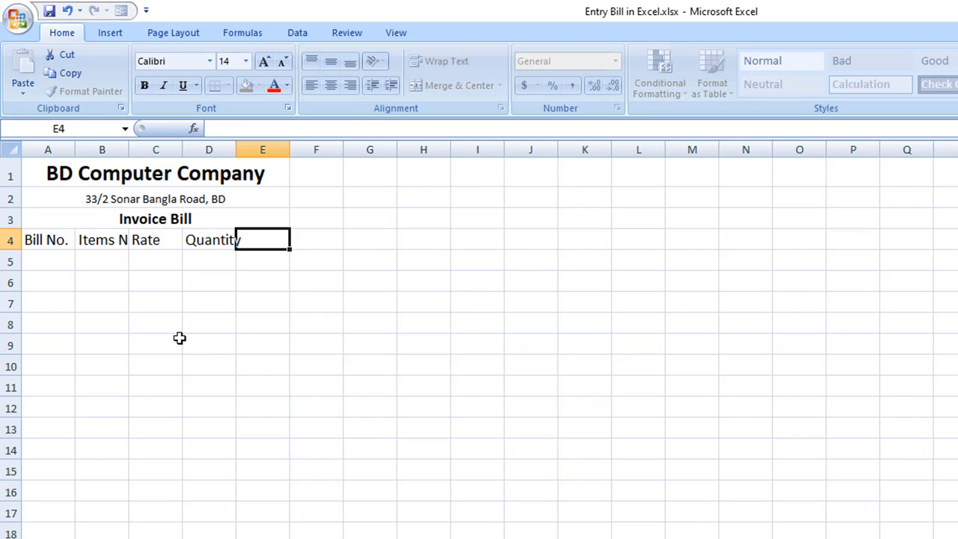
pyautogui.write('Total Amount')
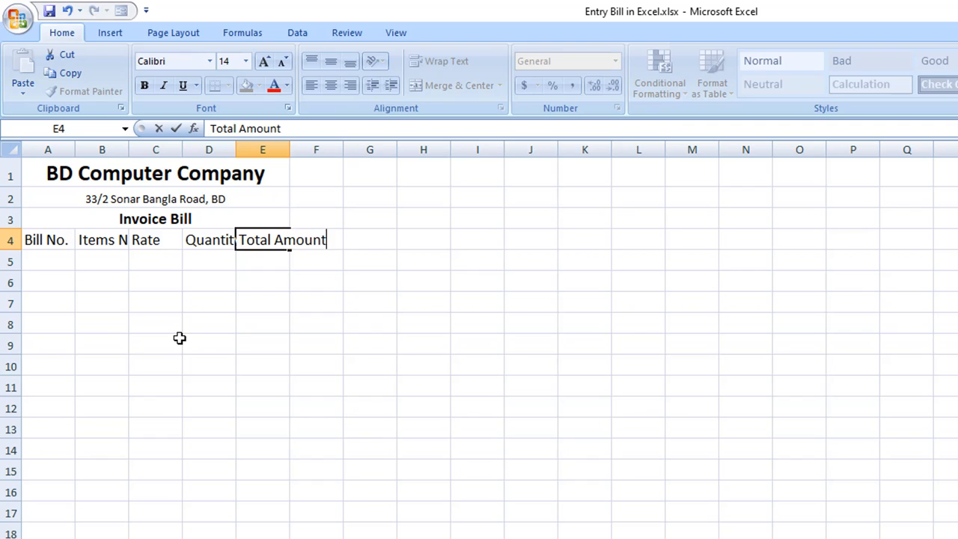
pyautogui.press('Tab')
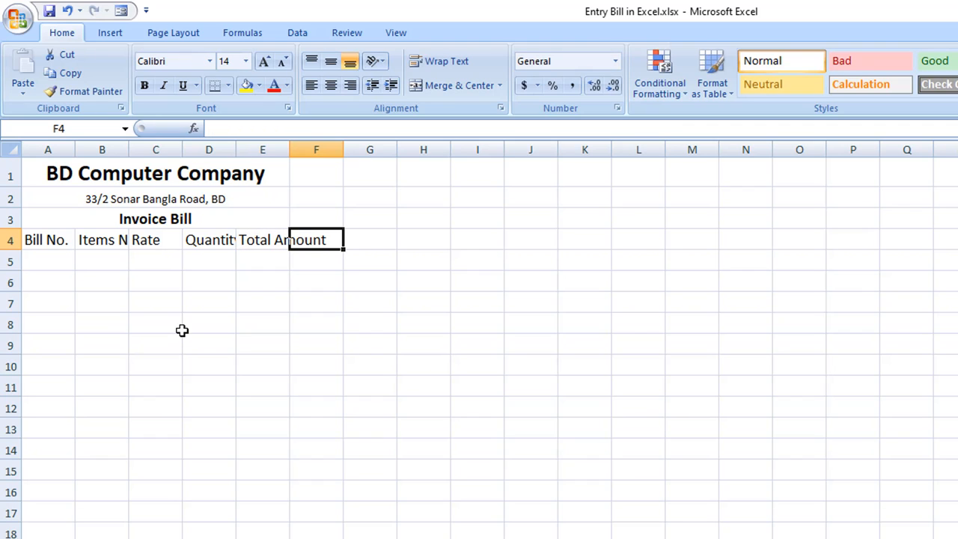
# Widen columns B, D and E so that the row 4 headings fit, leaving extra room for Items Name.
pyautogui.doubleClick(129, 150)
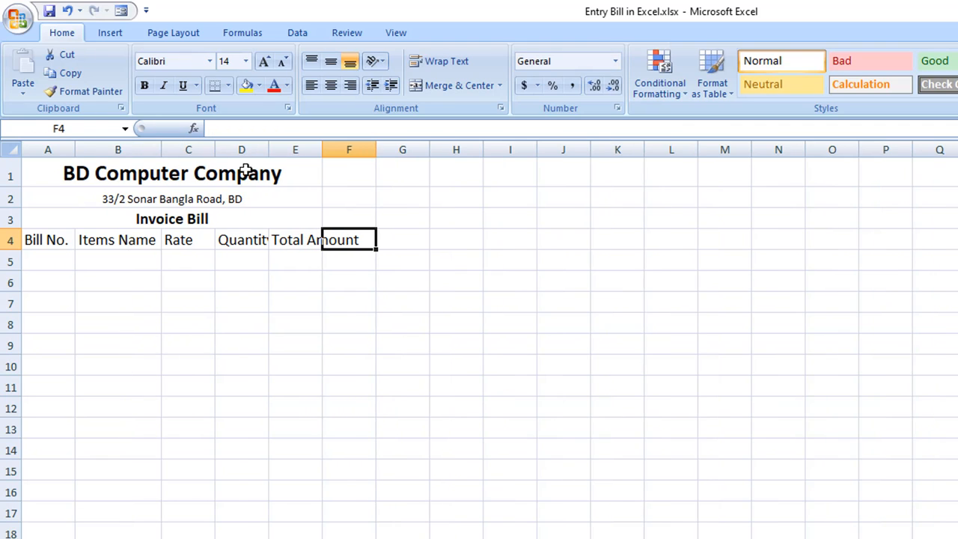
pyautogui.moveTo(160, 152); pyautogui.dragTo(188, 154)
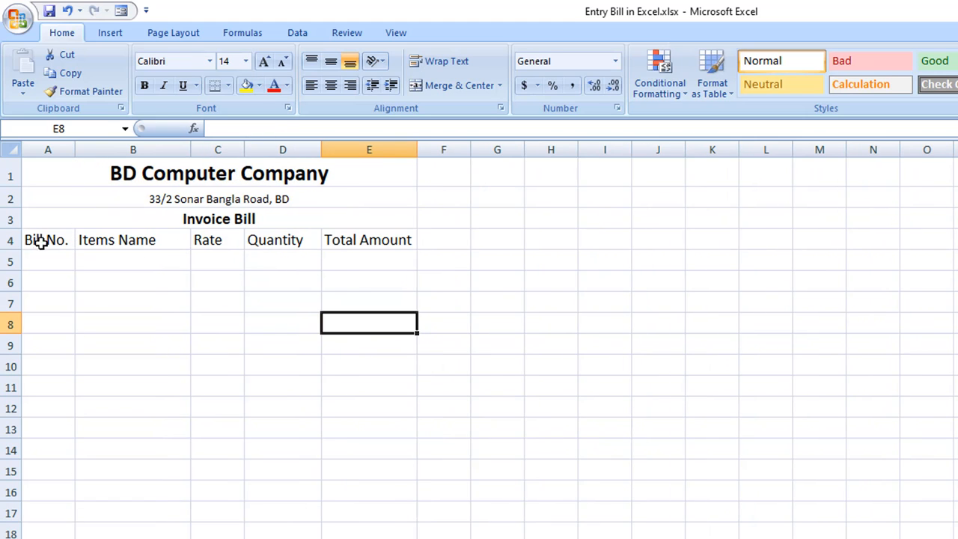
# Make the column headings in A4:E4 bold and center them horizontally and vertically.
pyautogui.moveTo(47, 239); pyautogui.dragTo(359, 250)
pyautogui.click(356, 274)
pyautogui.moveTo(43, 239); pyautogui.dragTo(363, 239)
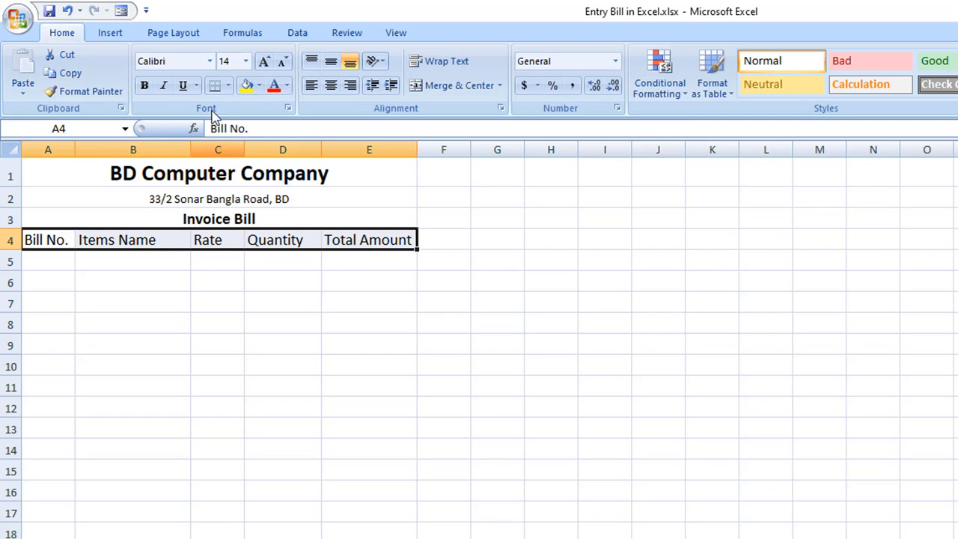
pyautogui.click(144, 86)
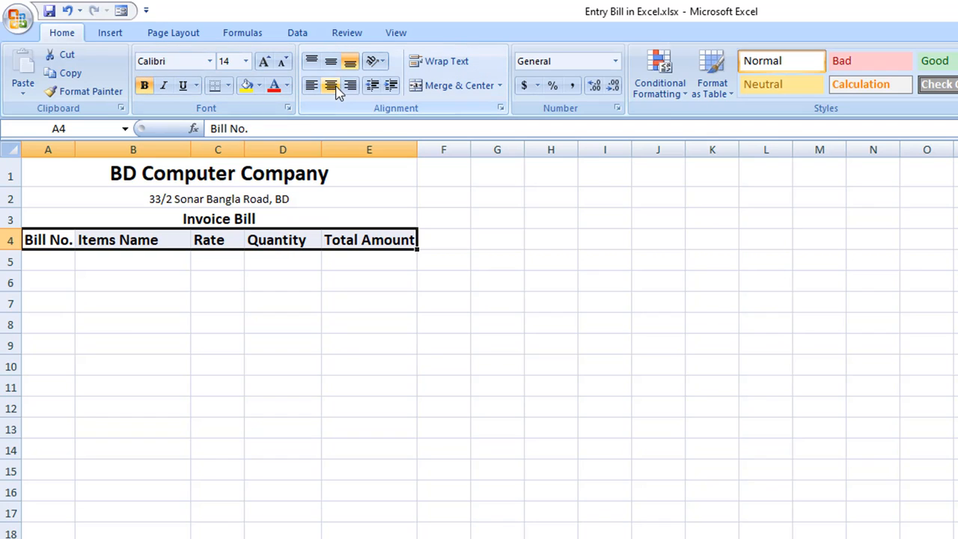
pyautogui.click(330, 84)
pyautogui.click(330, 61)
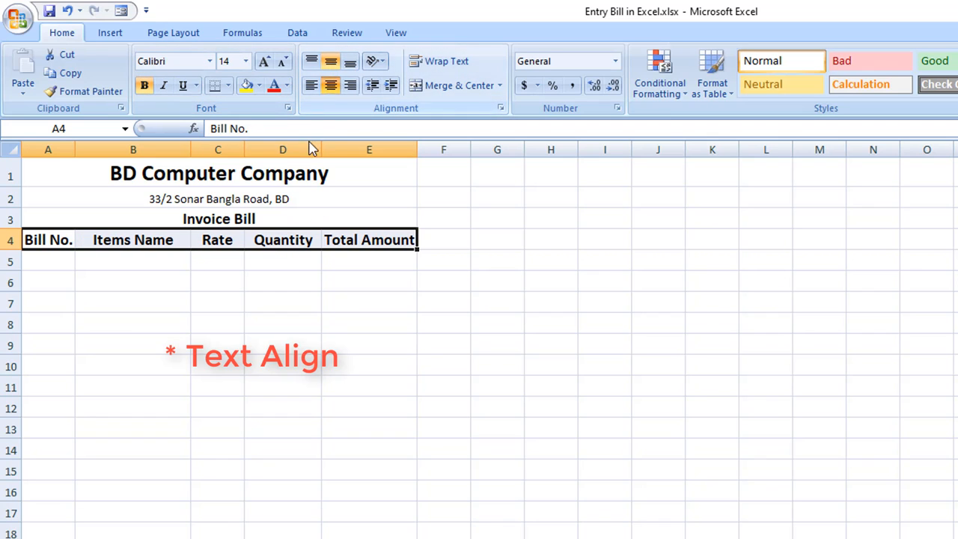
pyautogui.click(229, 278)
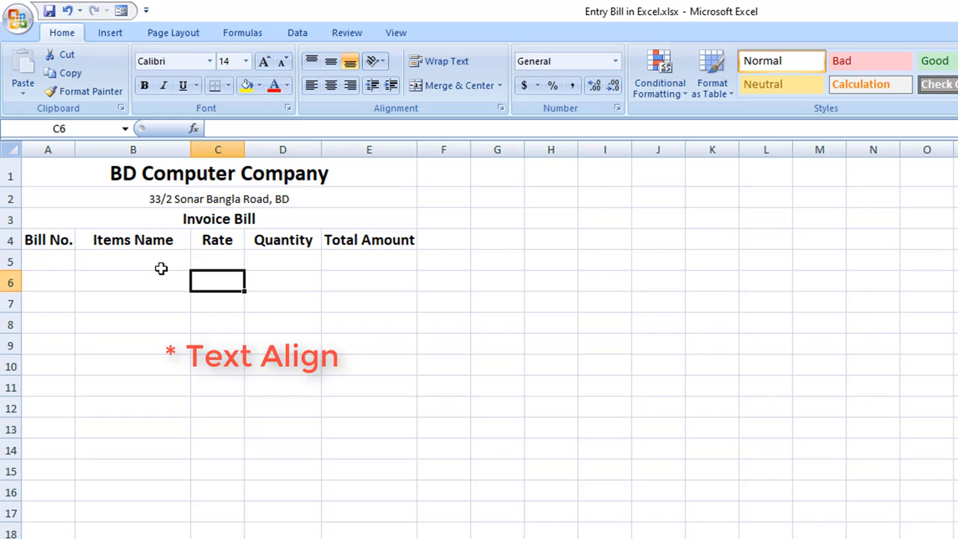
# Fill the heading cells A4:E4 with a light olive green from the theme colors.
pyautogui.moveTo(47, 239); pyautogui.dragTo(341, 240)
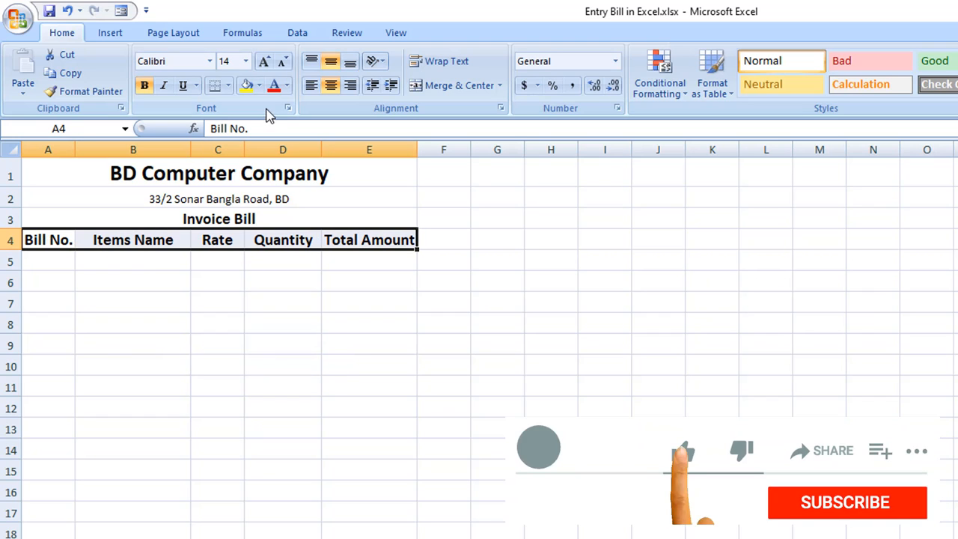
pyautogui.click(112, 240)
pyautogui.moveTo(41, 240); pyautogui.dragTo(367, 240)
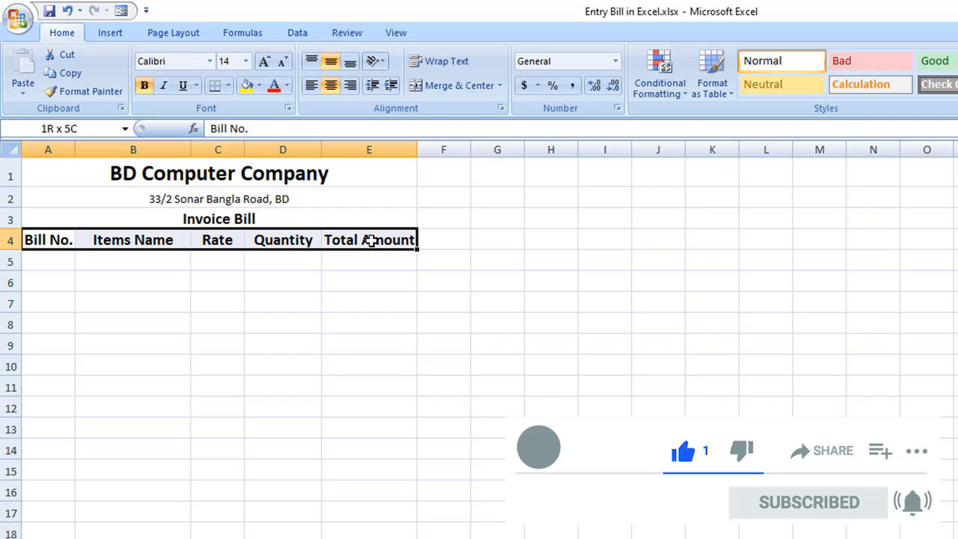
pyautogui.click(259, 87)
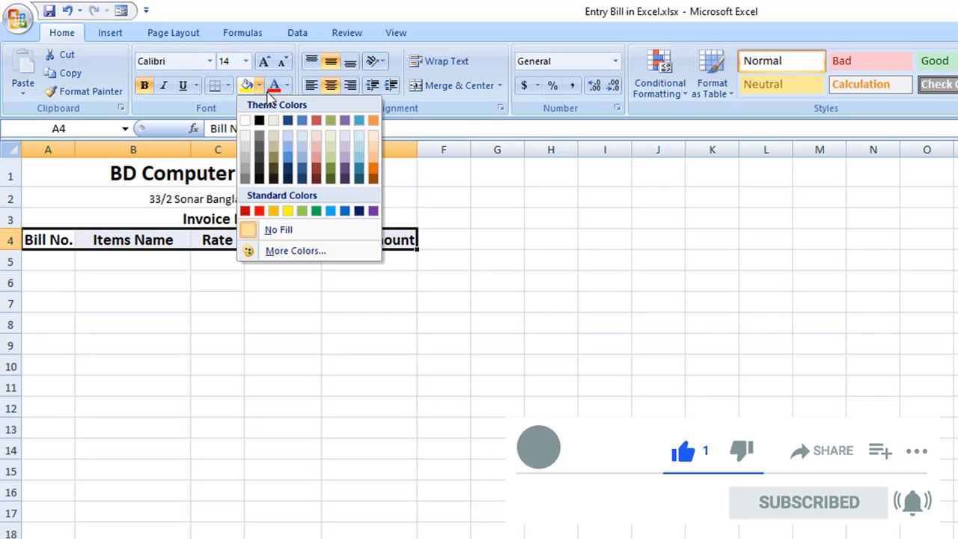
pyautogui.click(332, 160)
pyautogui.click(342, 307)
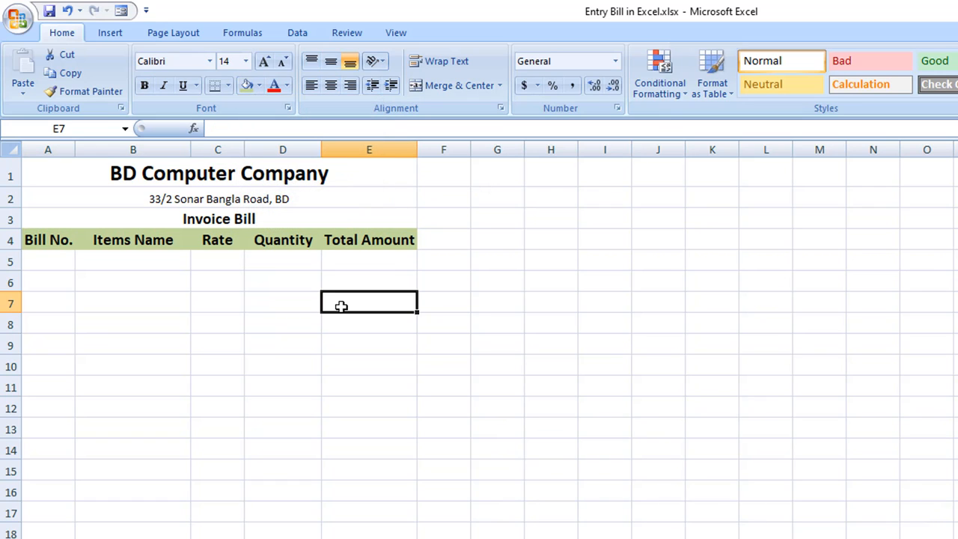
# Apply All Borders to the invoice range A1:E14.
pyautogui.click(79, 168)
pyautogui.moveTo(68, 166); pyautogui.dragTo(251, 441)
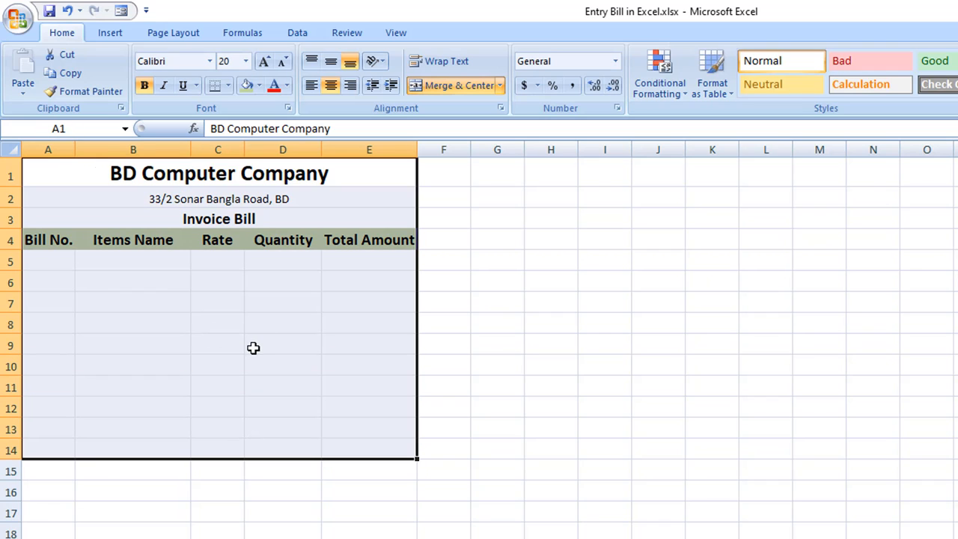
pyautogui.click(229, 87)
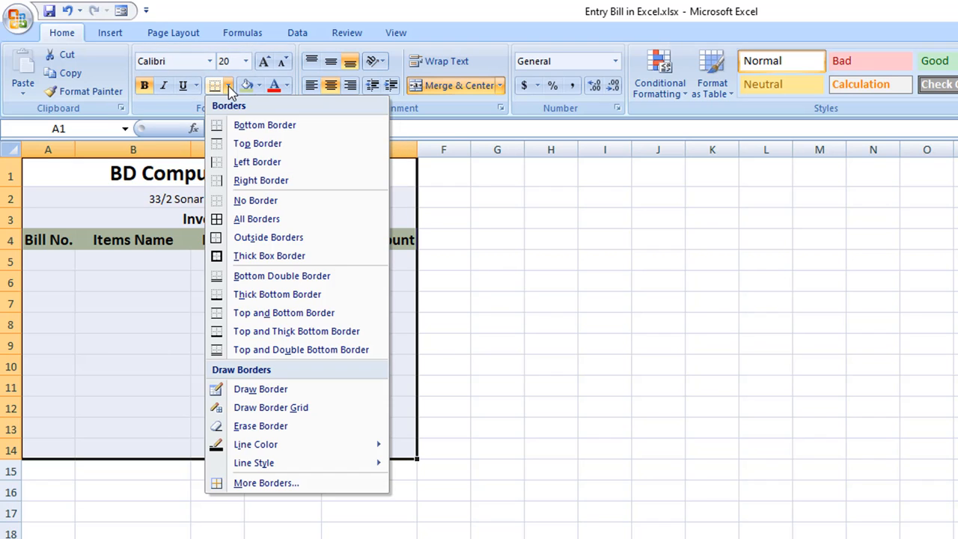
pyautogui.click(248, 219)
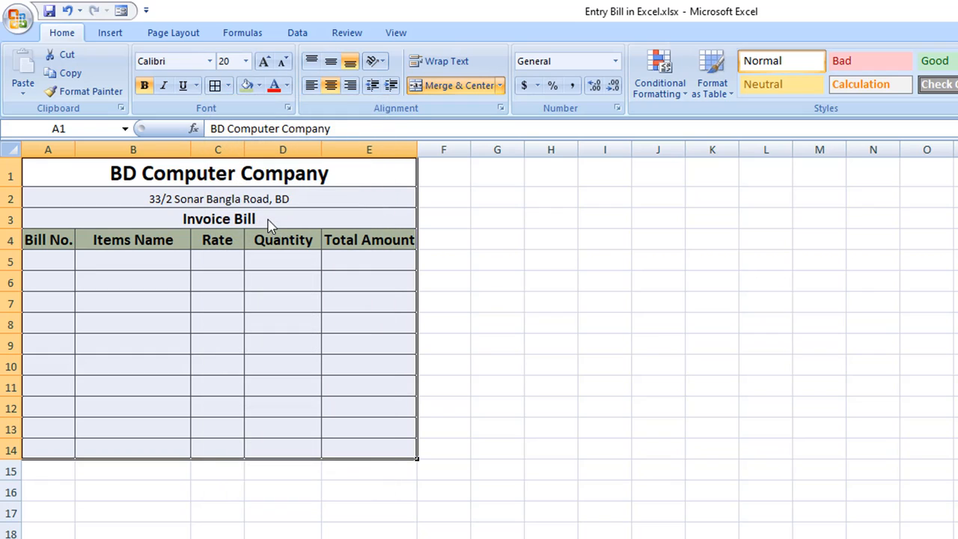
pyautogui.click(259, 368)
# Enter the consecutive bill numbers 101 to 110 in cells A5 to A14.
pyautogui.click(60, 268)
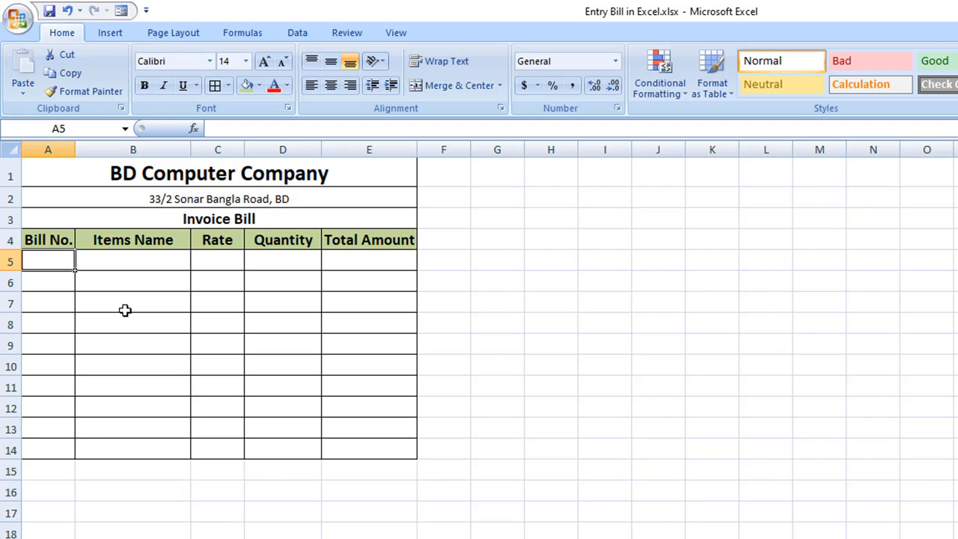
pyautogui.write('10')
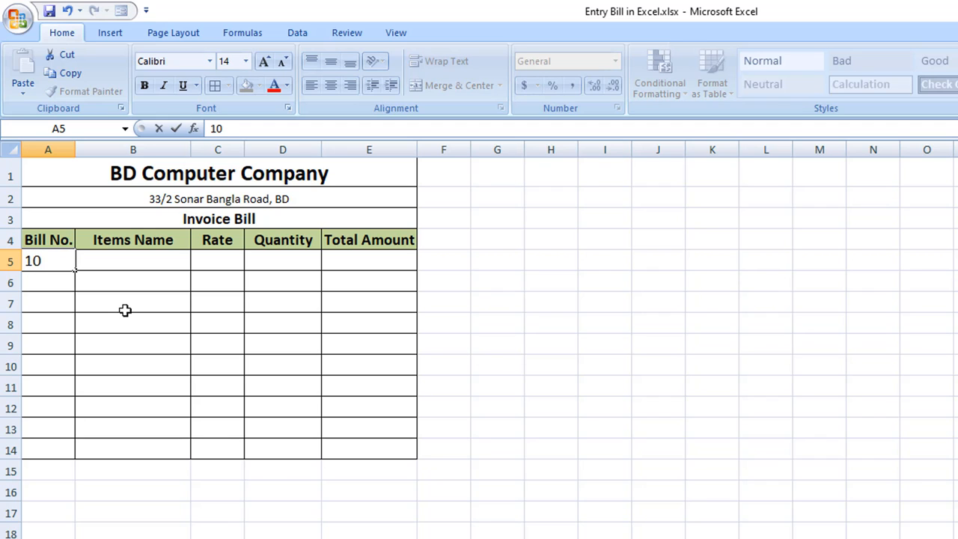
pyautogui.write('1')
pyautogui.press('Return')
pyautogui.write('102')
pyautogui.press('Return')
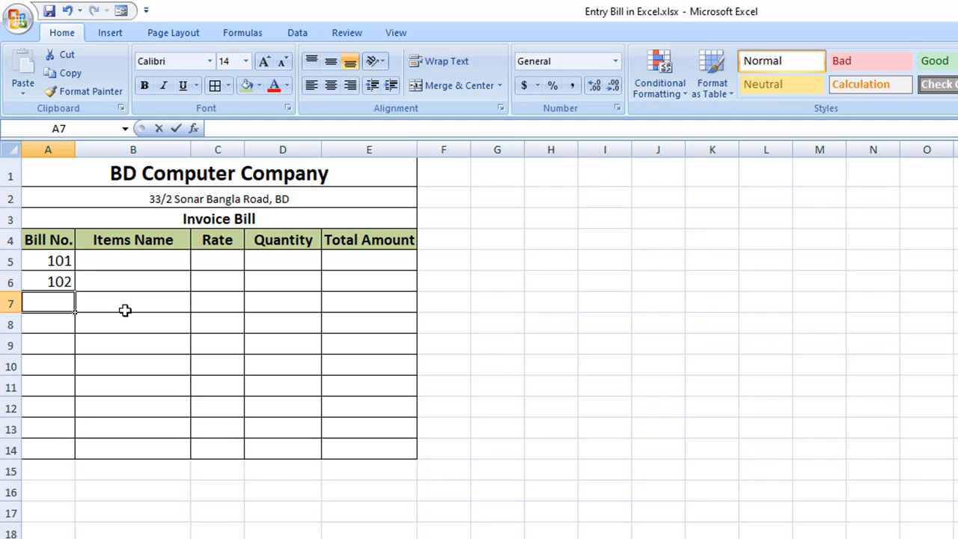
pyautogui.write('103')
pyautogui.press('Return')
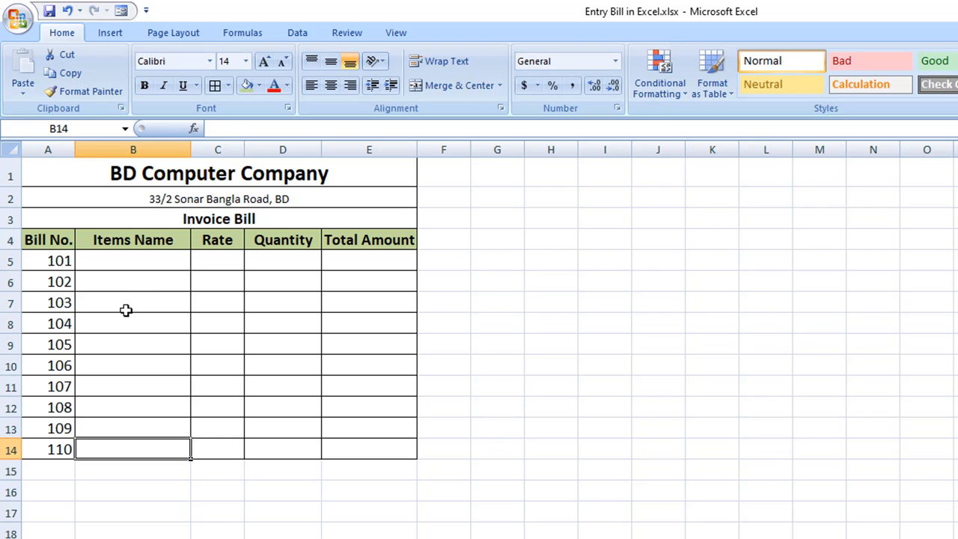
# Enter "Mouse" as the item name for bill 101 in cell B5.
pyautogui.click(52, 266)
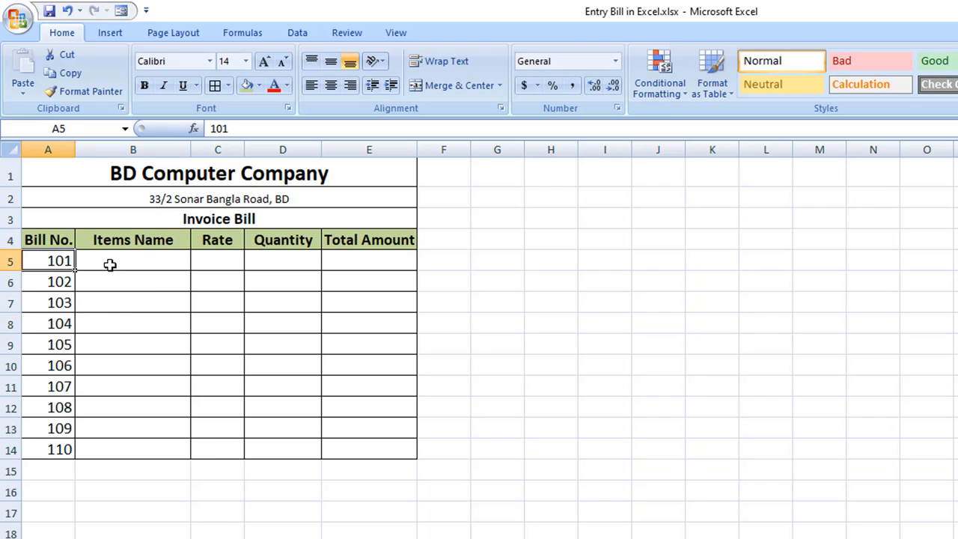
pyautogui.click(109, 264)
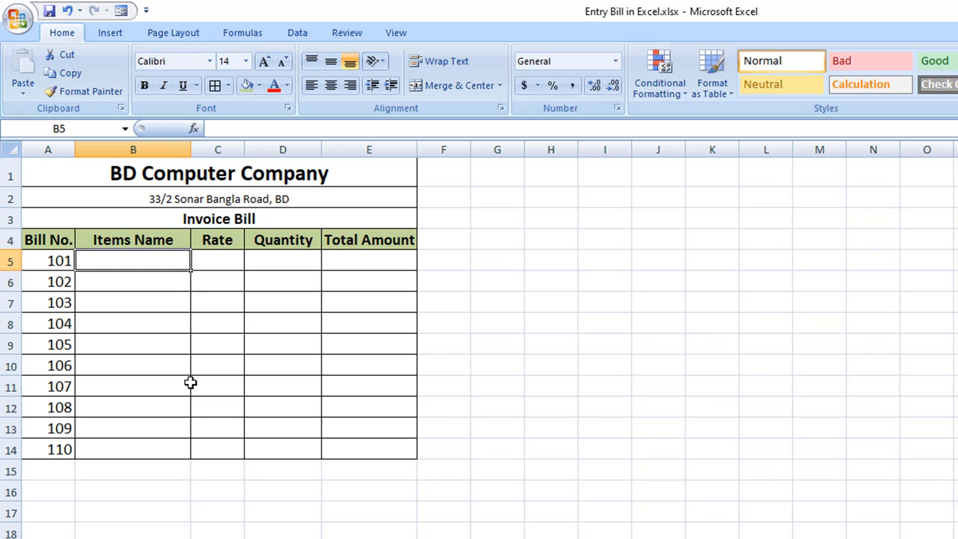
pyautogui.write('Mouse')
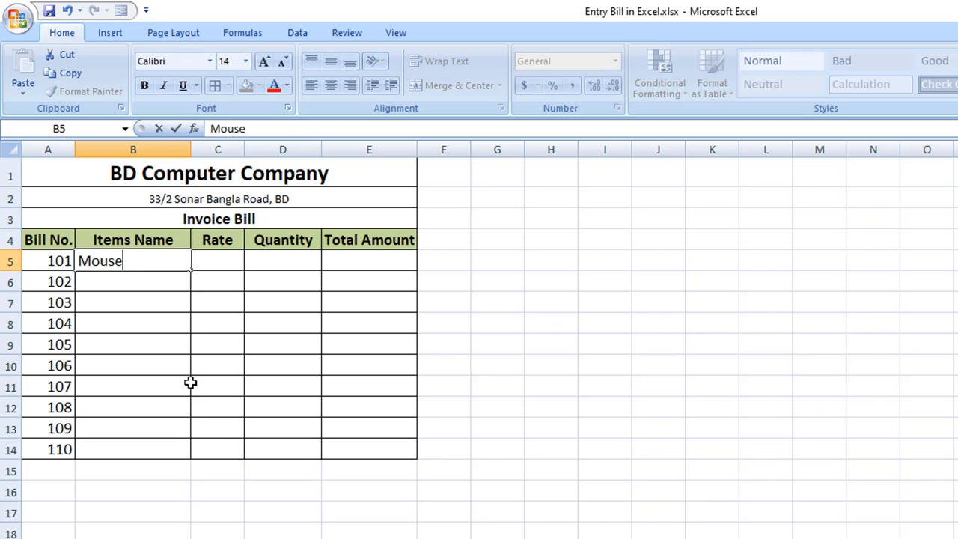
pyautogui.press('Tab')
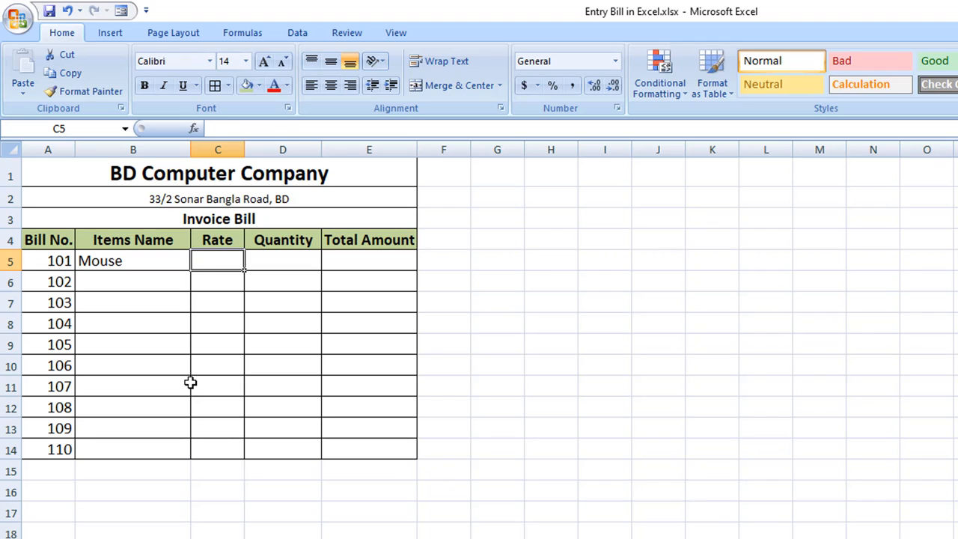
# Enter the rate 500 for Mouse in row 5 and add Keyboard with rate 600 in row 6.
pyautogui.write('500')
pyautogui.press('Tab')
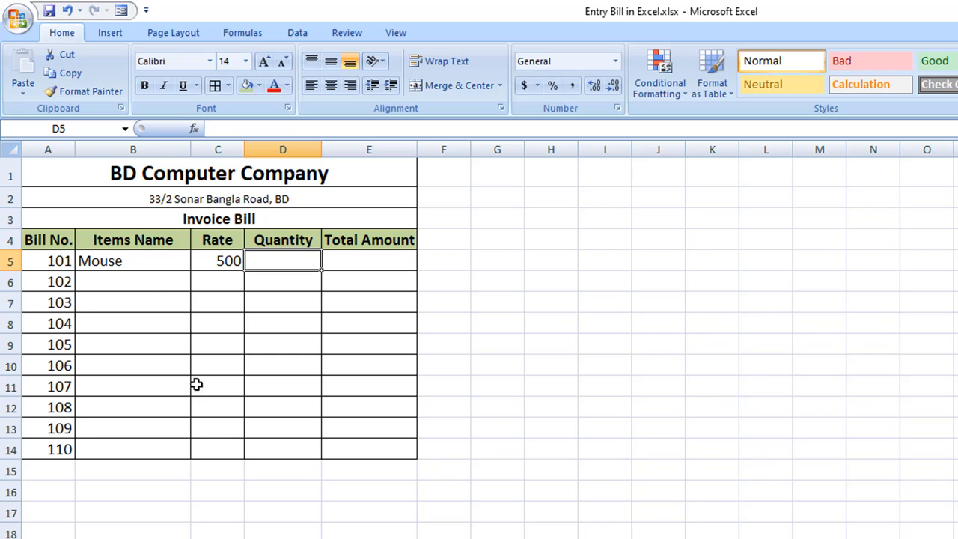
pyautogui.click(139, 285)
pyautogui.write('K')
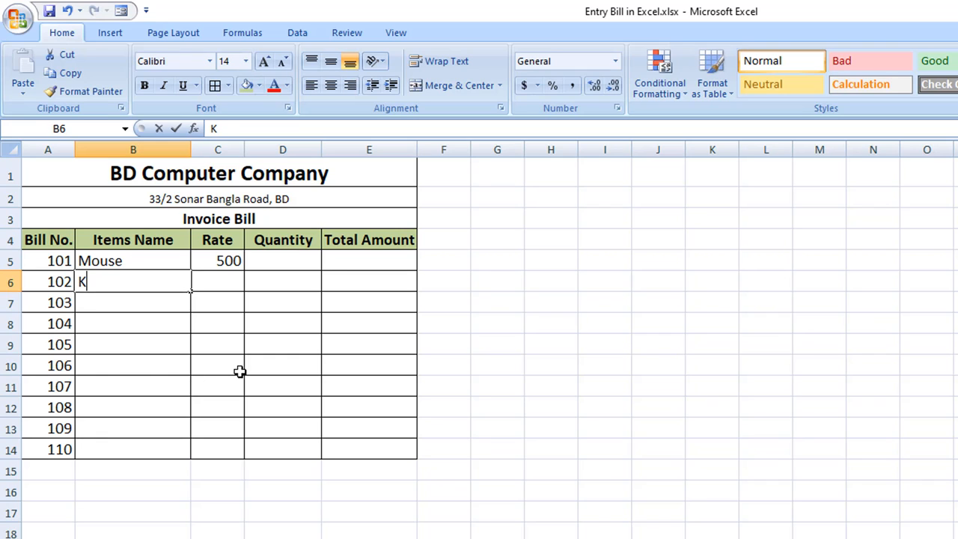
pyautogui.write('eyboard')
pyautogui.press('Tab')
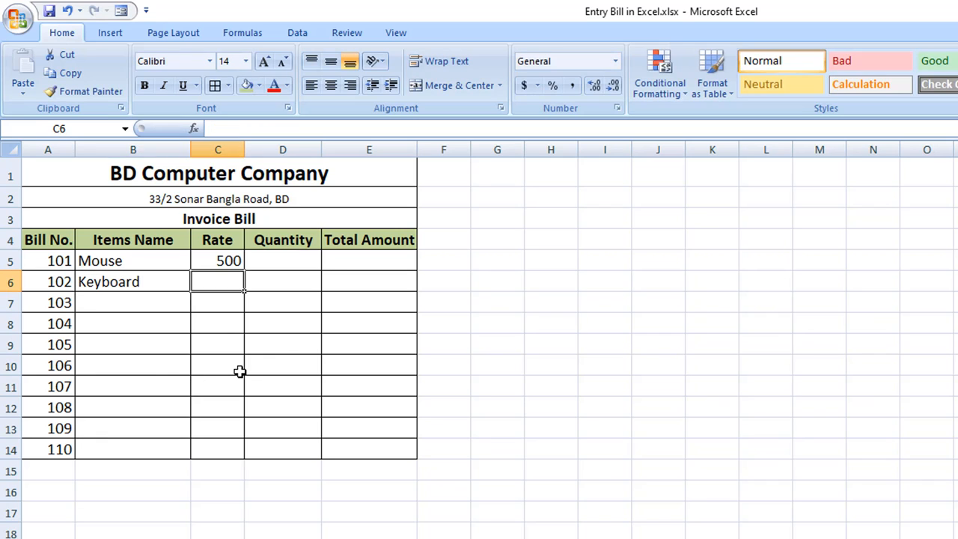
pyautogui.write('6')
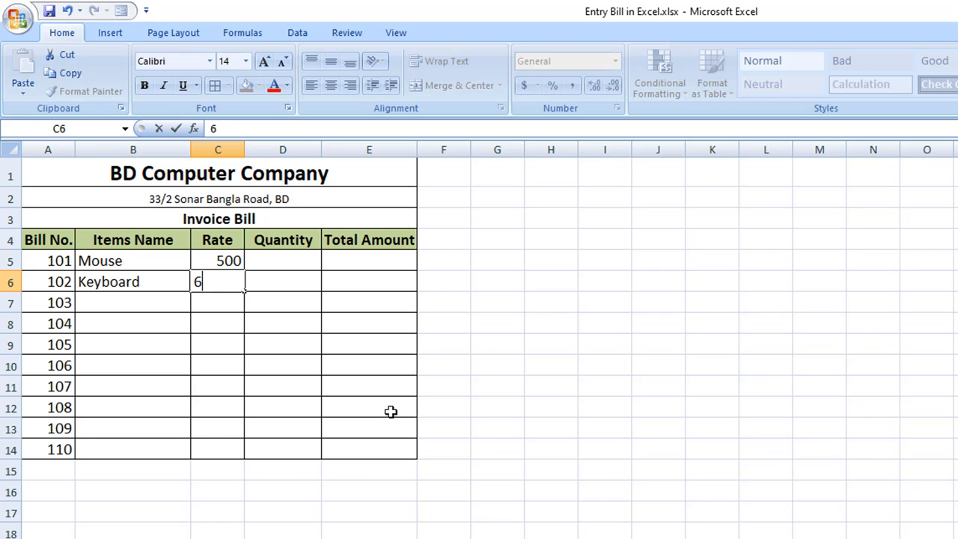
pyautogui.write('000')
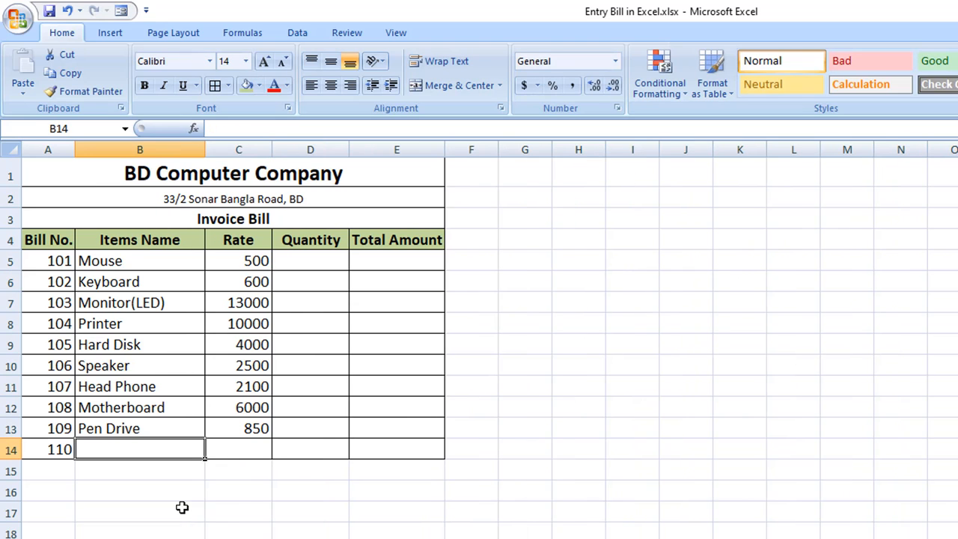
# Enter RAM with a rate of 2700 for bill 110 in row 14.
pyautogui.write('RAM')
pyautogui.press('Tab')
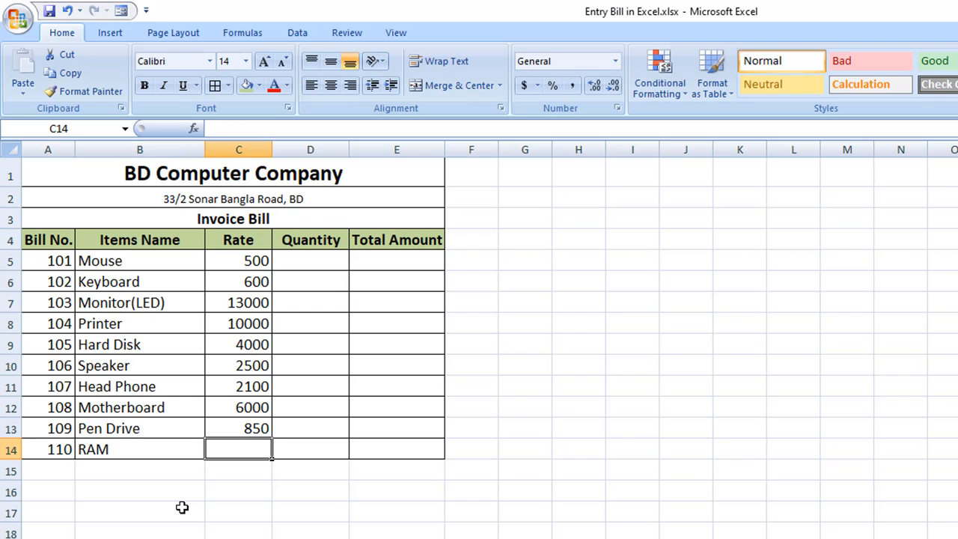
pyautogui.write('2')
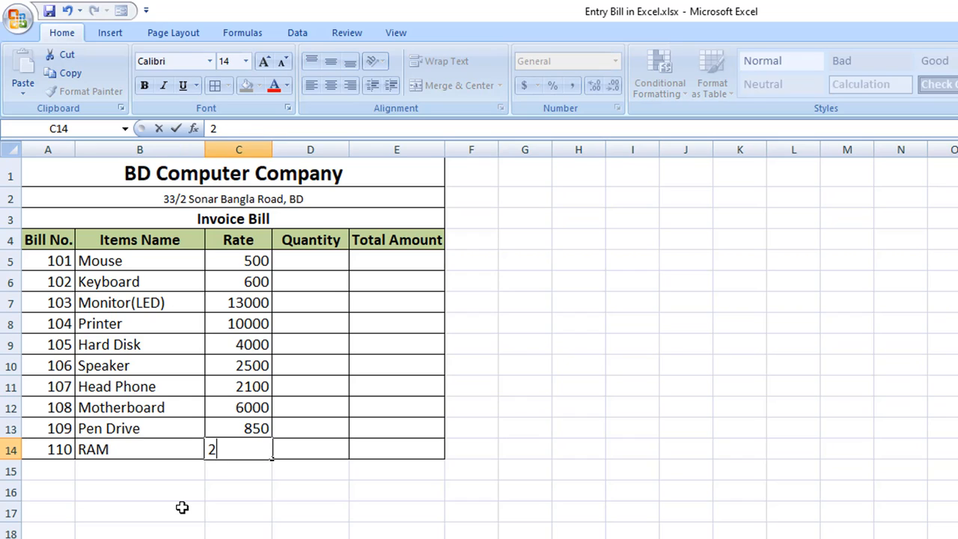
pyautogui.write('700')
pyautogui.press('Tab')
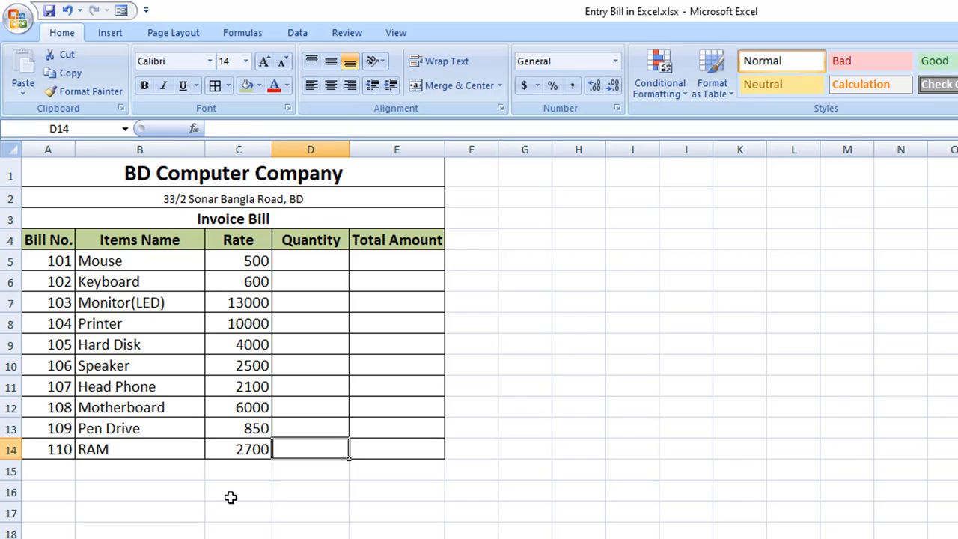
# Enter the quantities 12, 7, 13, 5, 15, 20, 25, 14, 17 and 19 in cells D5 to D14.
pyautogui.click(292, 261)
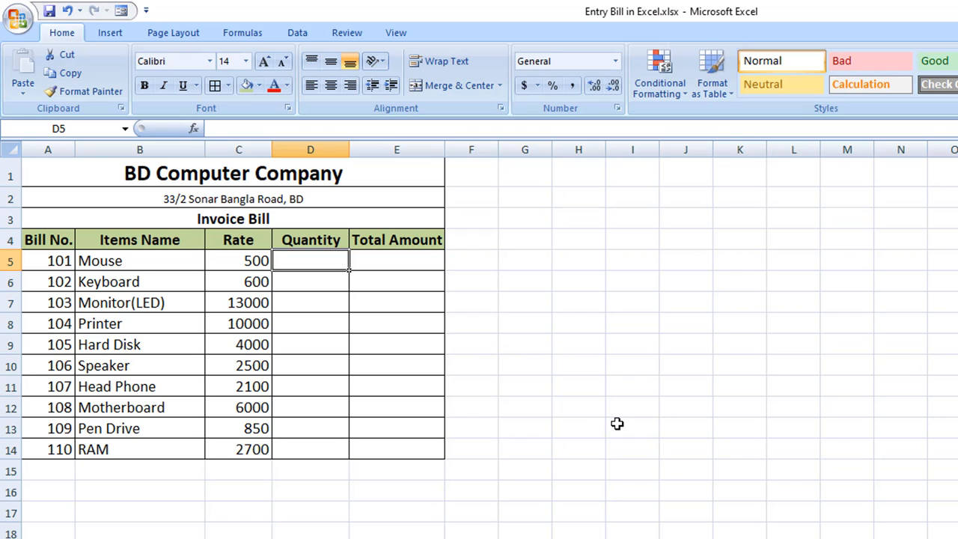
pyautogui.write('12')
pyautogui.press('Return')
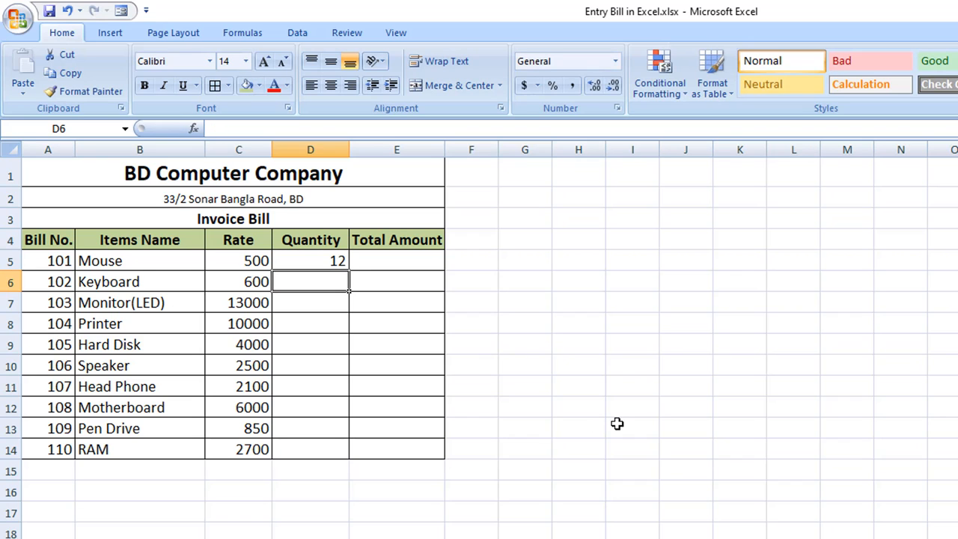
pyautogui.write('7')
pyautogui.press('Return')
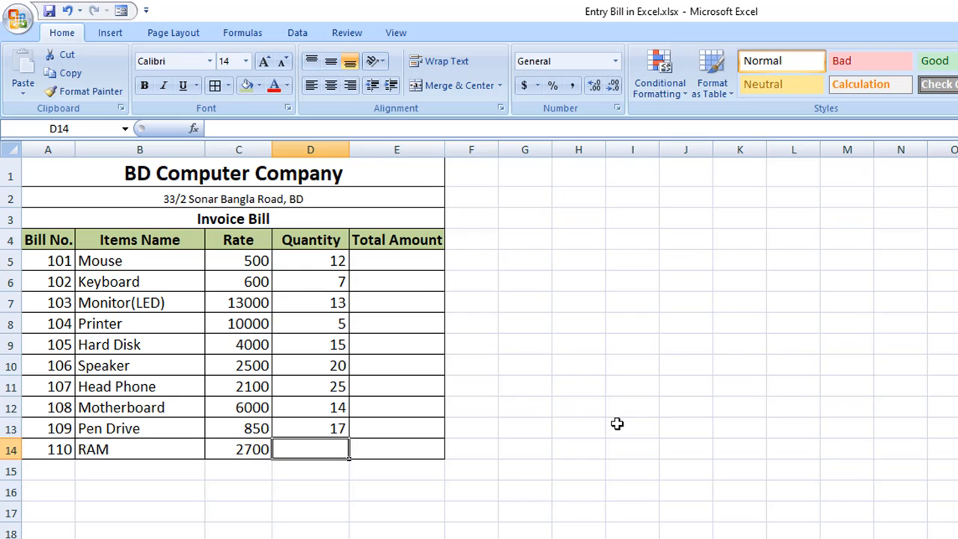
pyautogui.write('19')
pyautogui.press('Return')
pyautogui.press('Up')
# Calculate the Mouse total amount in cell E5 with the formula =C5*D5.
pyautogui.click(398, 261)
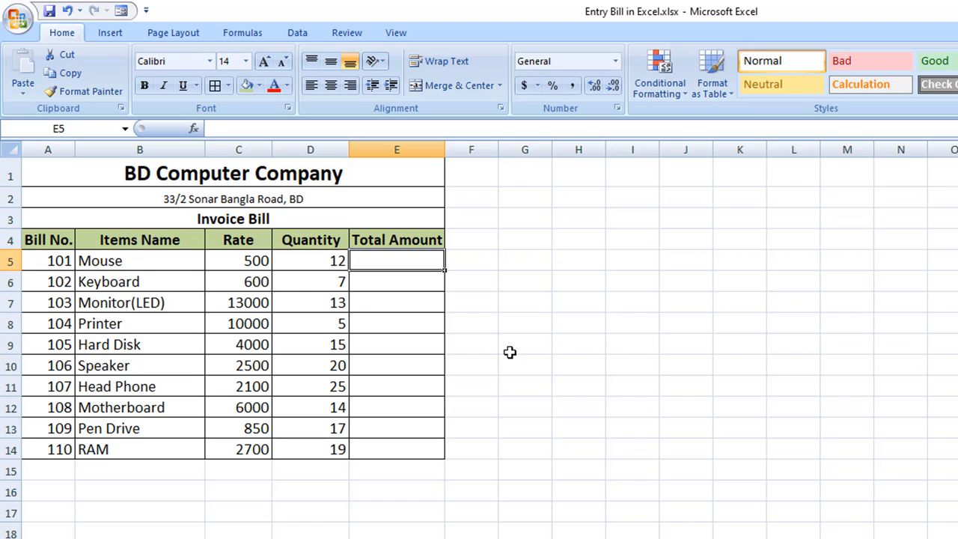
pyautogui.write('=')
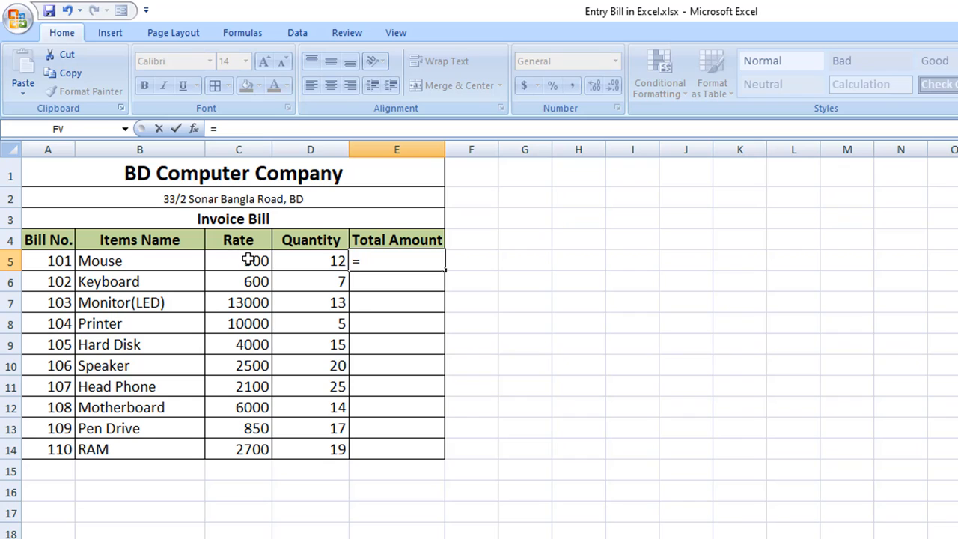
pyautogui.click(241, 260)
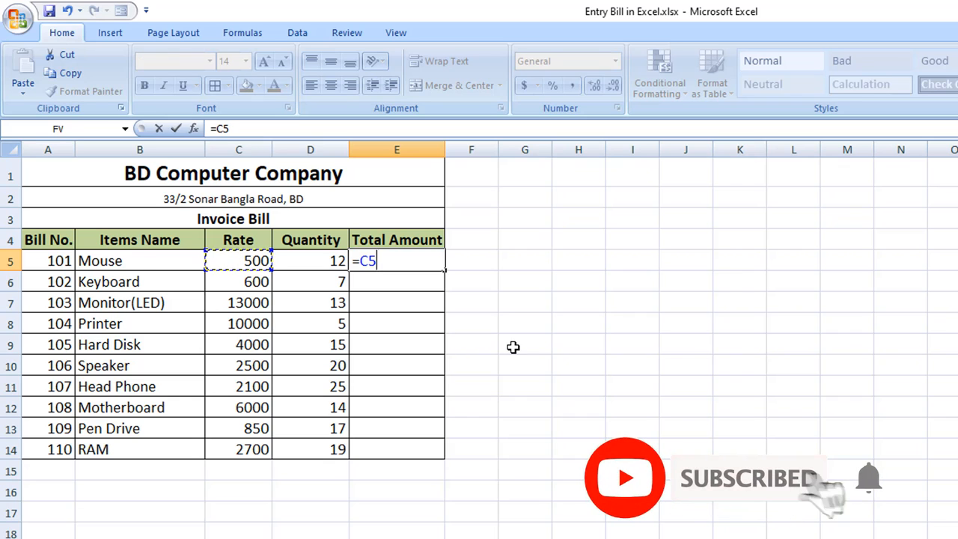
pyautogui.write('*')
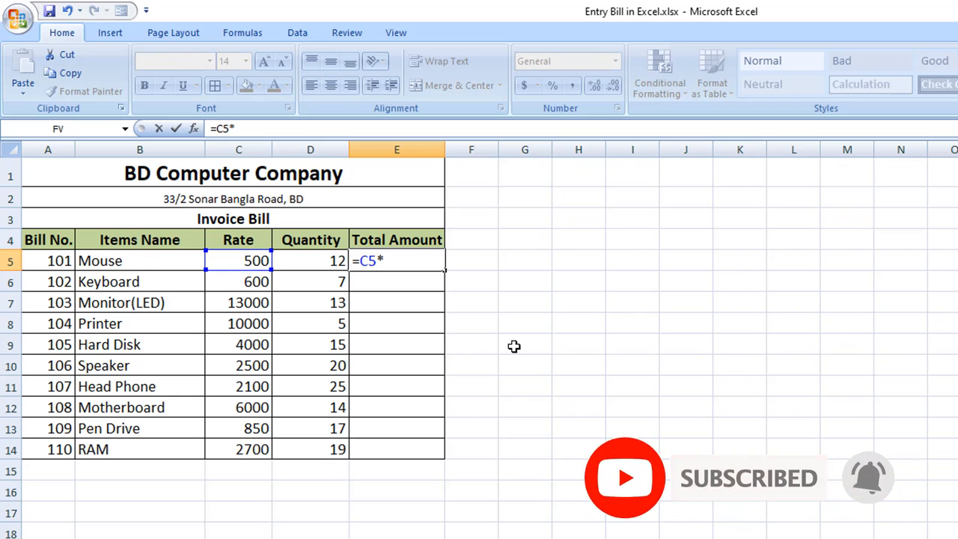
pyautogui.click(314, 261)
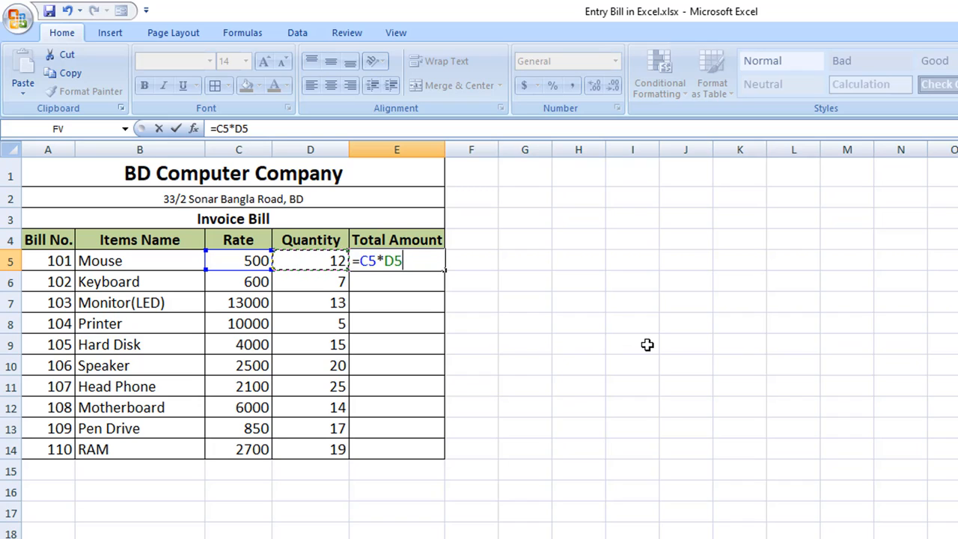
pyautogui.press('Return')
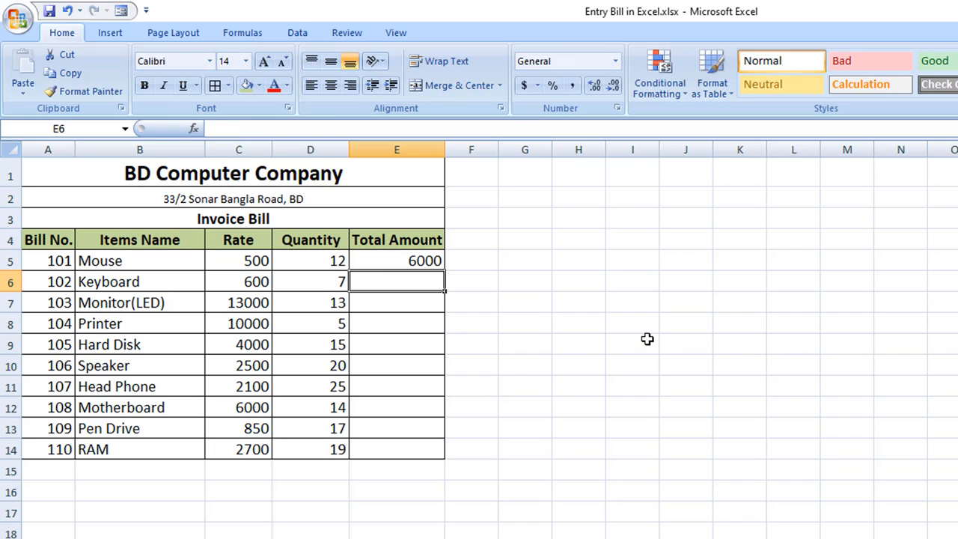
# Copy the total amount formula from E5 down through E14 and check the Keyboard row's calculation.
pyautogui.click(332, 262)
pyautogui.click(260, 266)
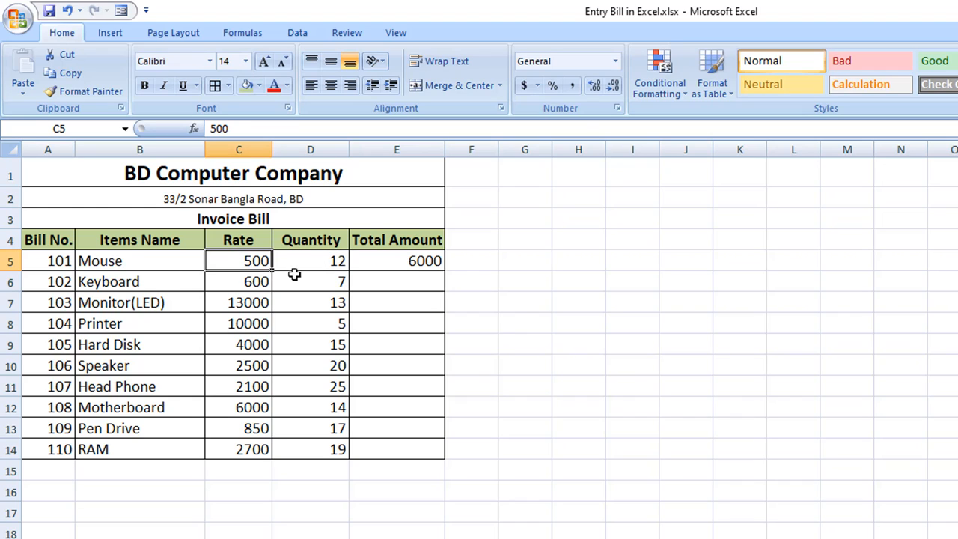
pyautogui.click(397, 267)
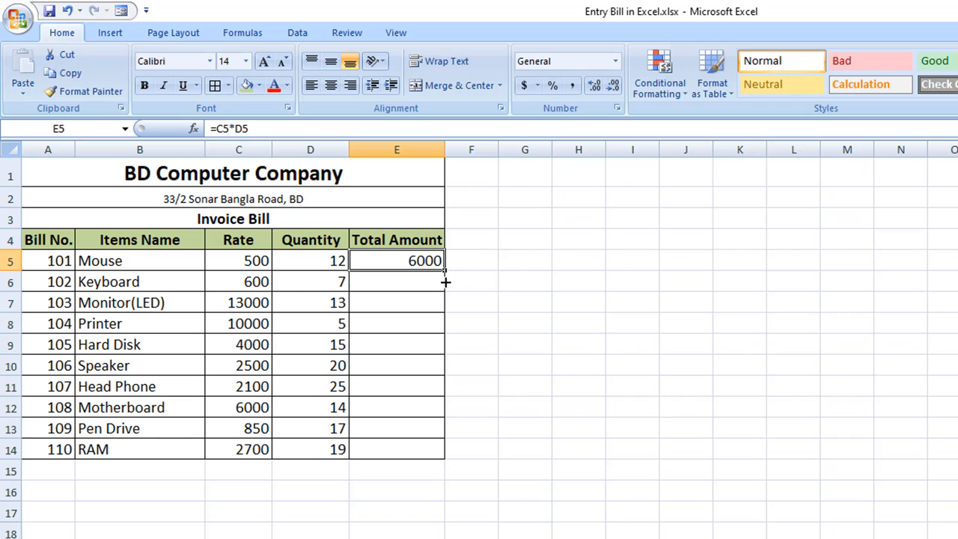
pyautogui.moveTo(445, 282); pyautogui.dragTo(444, 451)
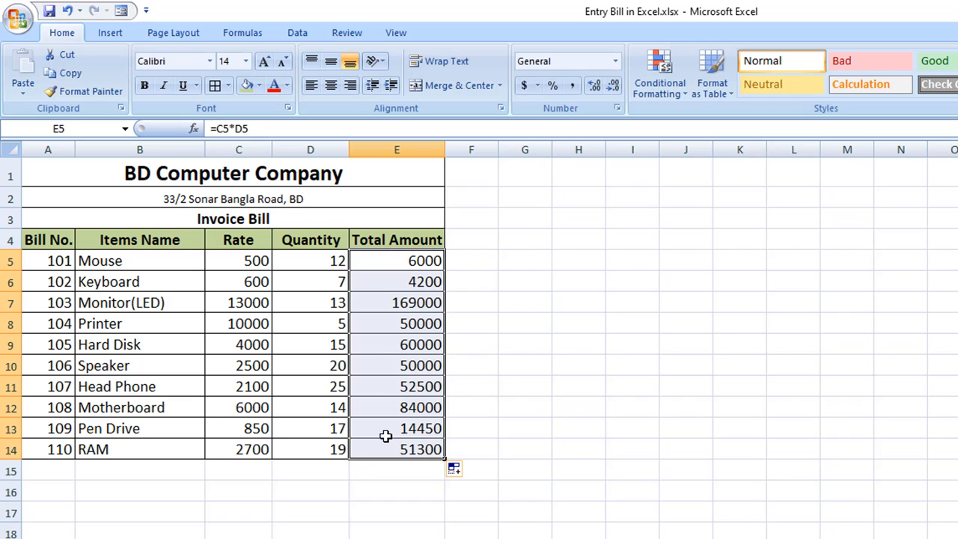
pyautogui.click(386, 431)
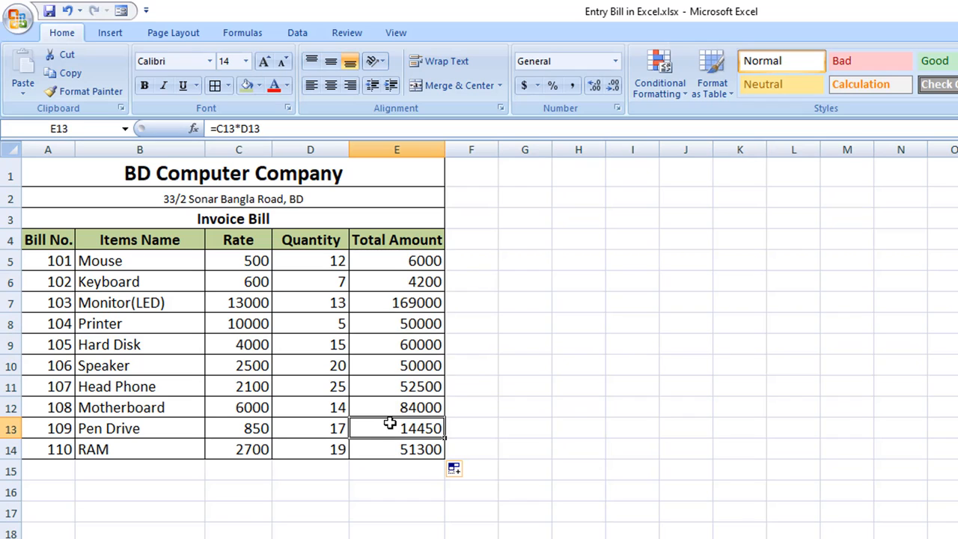
pyautogui.click(241, 283)
pyautogui.click(300, 281)
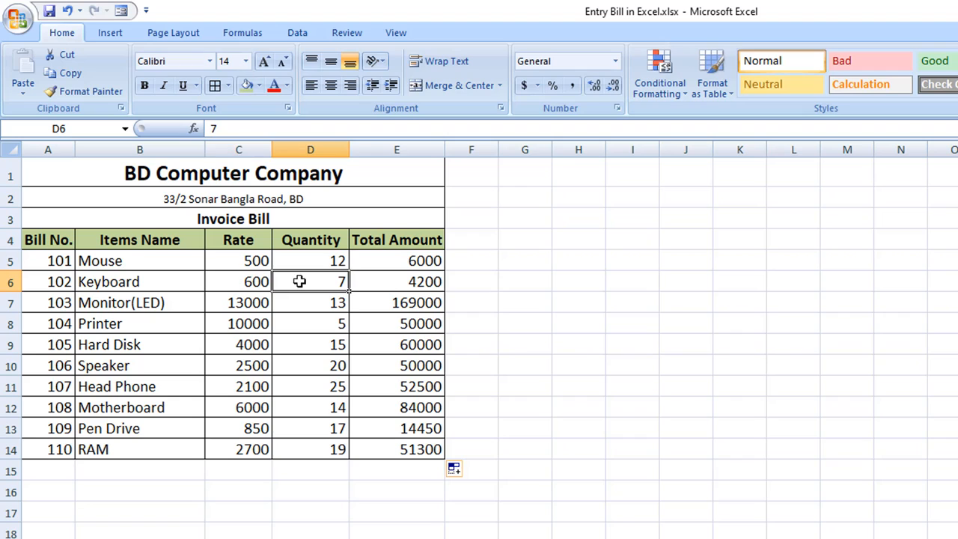
pyautogui.click(389, 282)
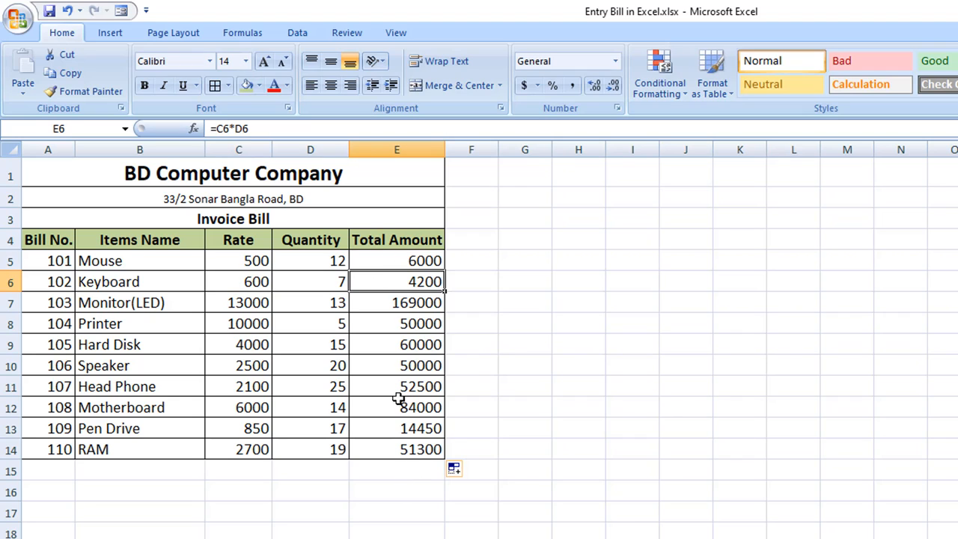
# Enter the summary labels "Total", "Discount" and "Net Total" in cells D15, D16 and D17.
pyautogui.click(340, 473)
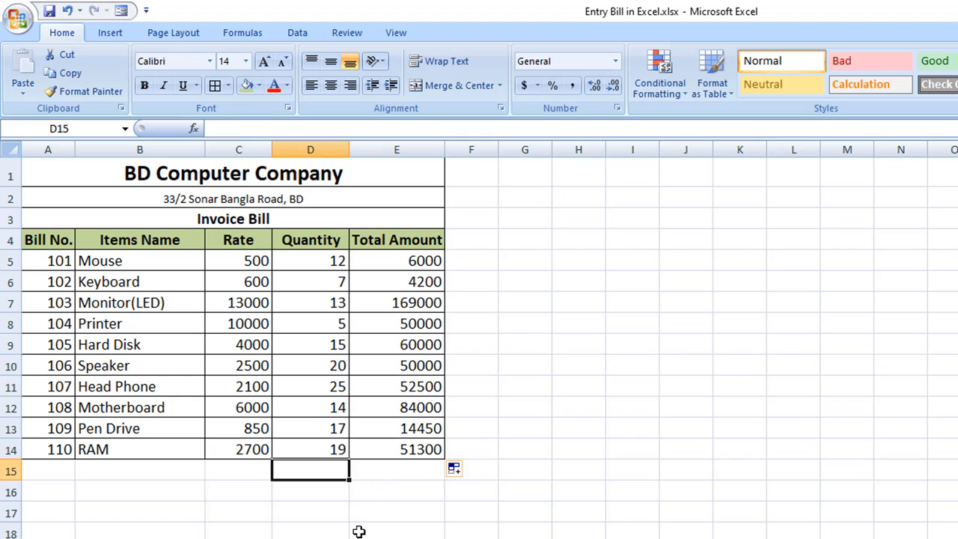
pyautogui.write('Toal')
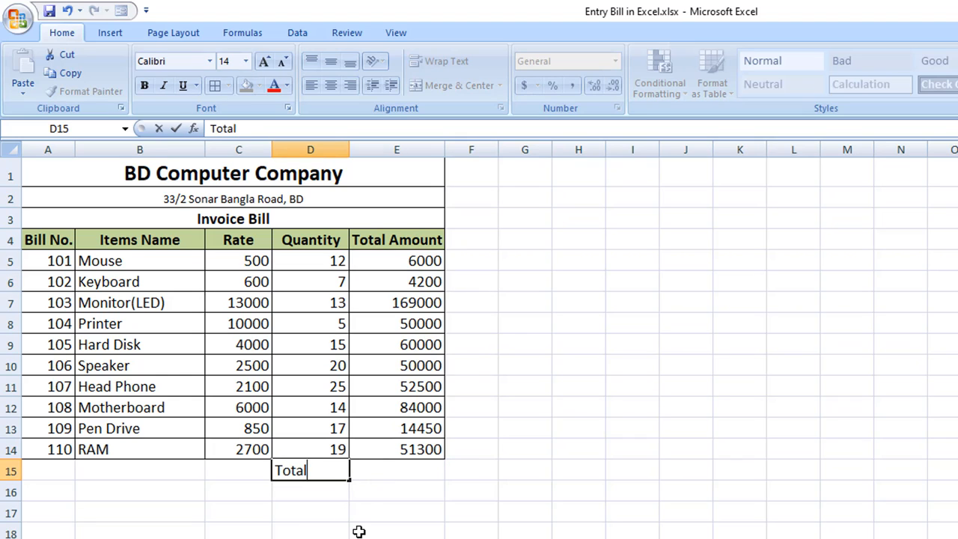
pyautogui.press('Tab')
pyautogui.press('Return')
pyautogui.write('D')
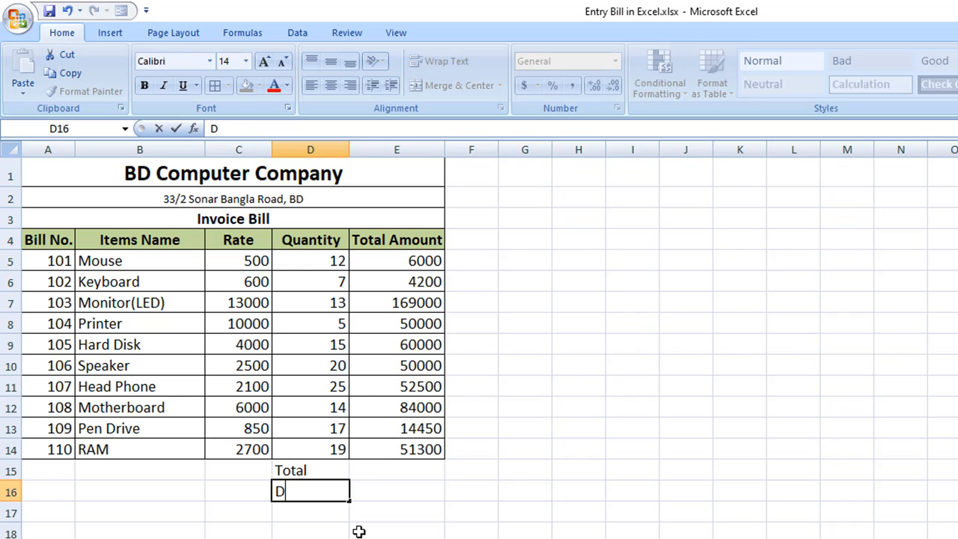
pyautogui.write('iscount')
pyautogui.press('Return')
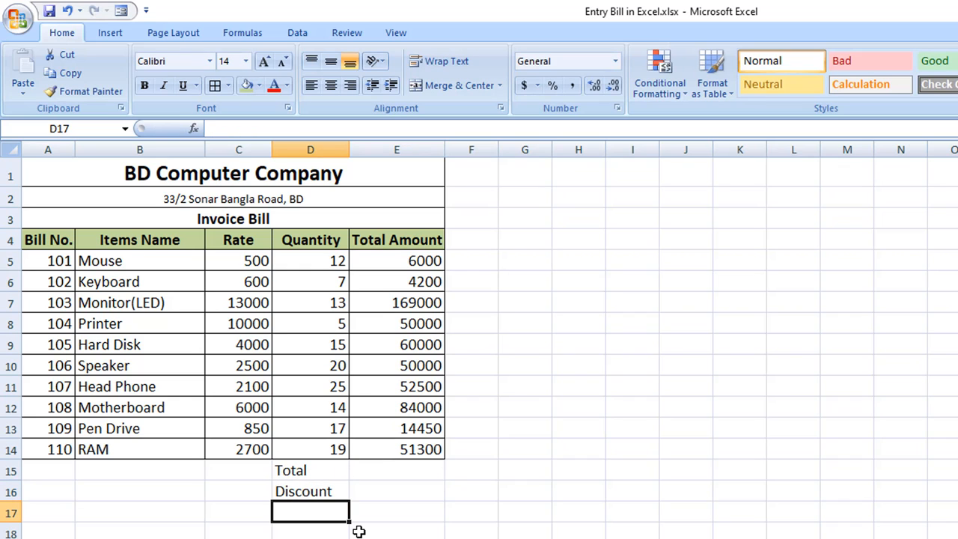
pyautogui.write('Net Total')
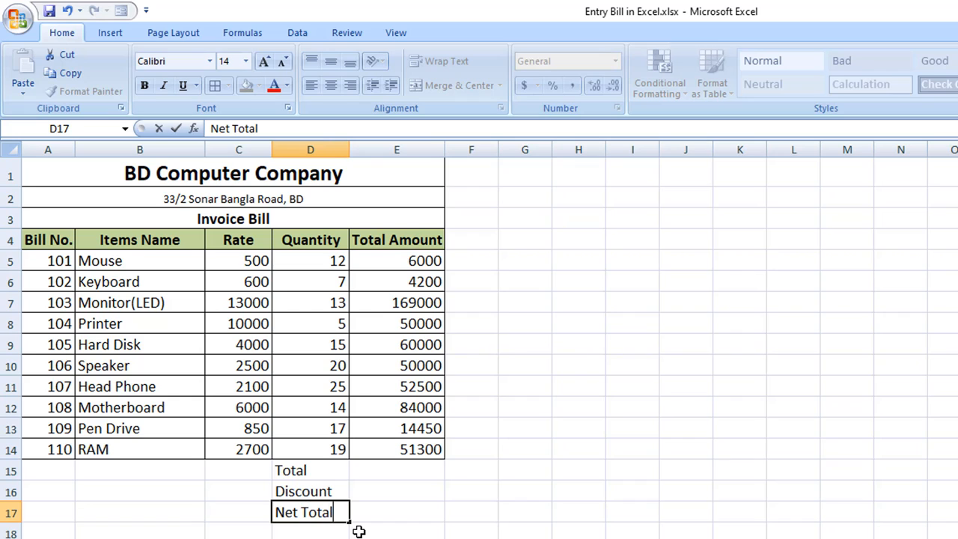
pyautogui.press('Tab')
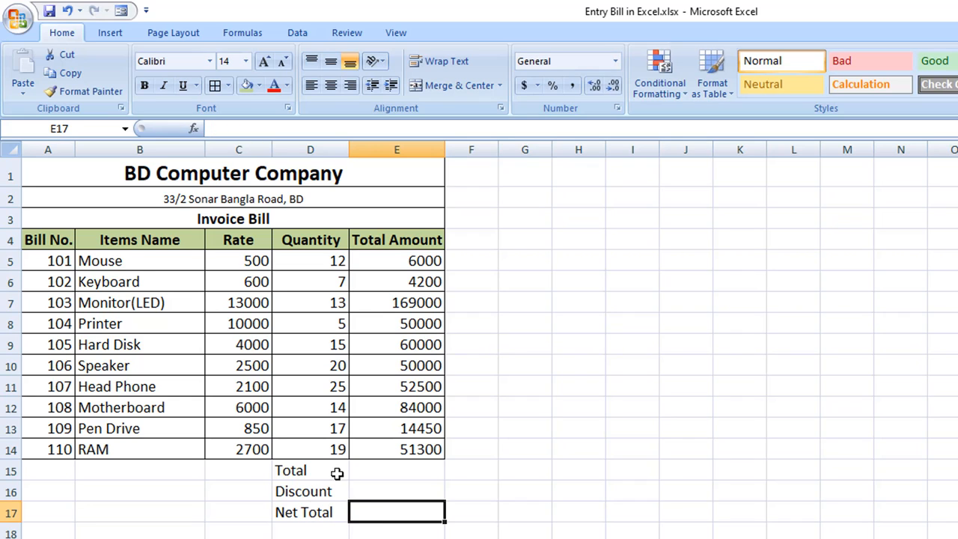
# Right-align the summary labels in D15:D17 and make the range D15:E17 bold.
pyautogui.moveTo(337, 471); pyautogui.dragTo(347, 517)
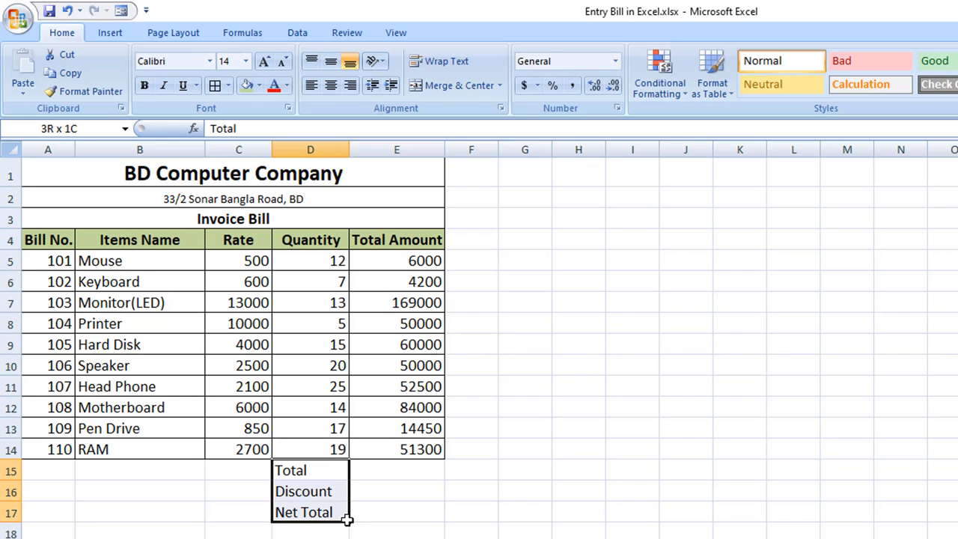
pyautogui.click(349, 87)
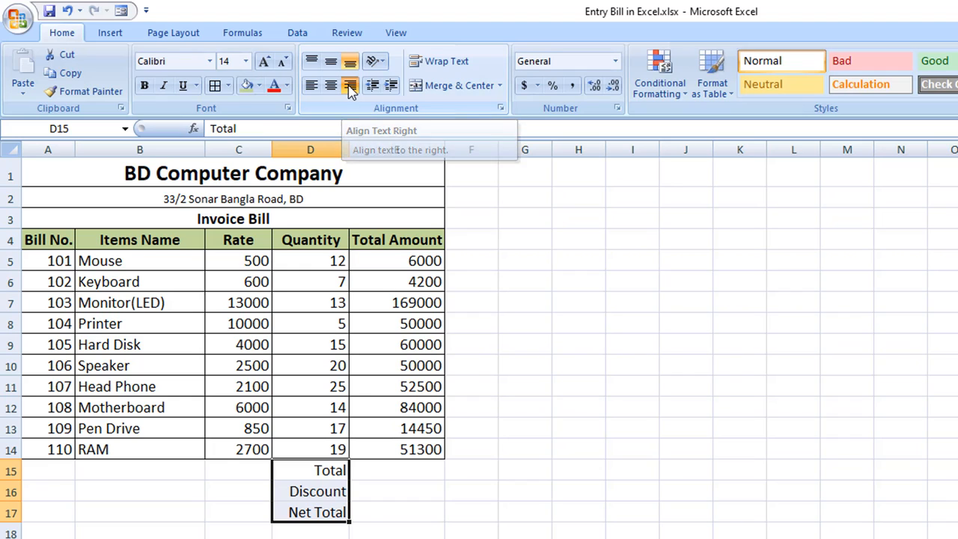
pyautogui.click(317, 470)
pyautogui.moveTo(333, 470); pyautogui.dragTo(404, 505)
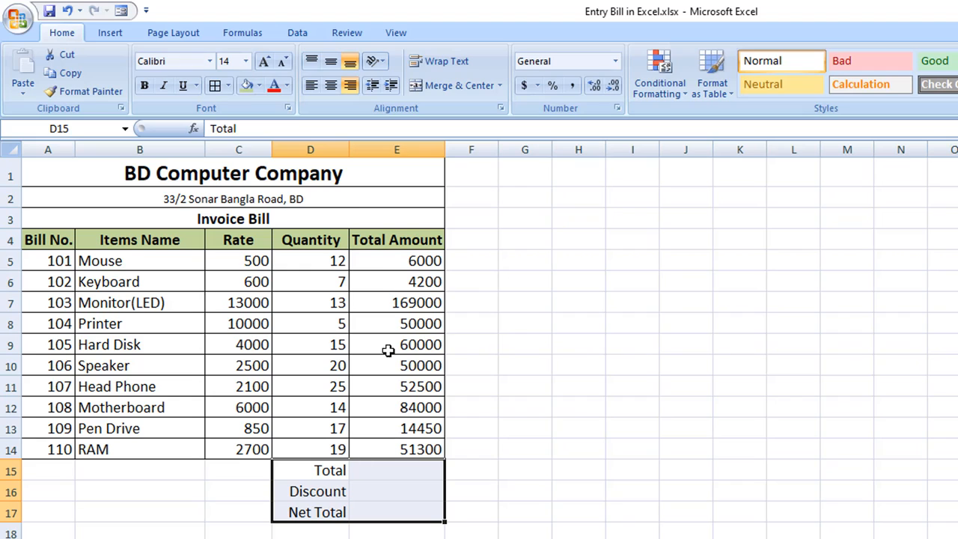
pyautogui.click(144, 85)
pyautogui.click(385, 491)
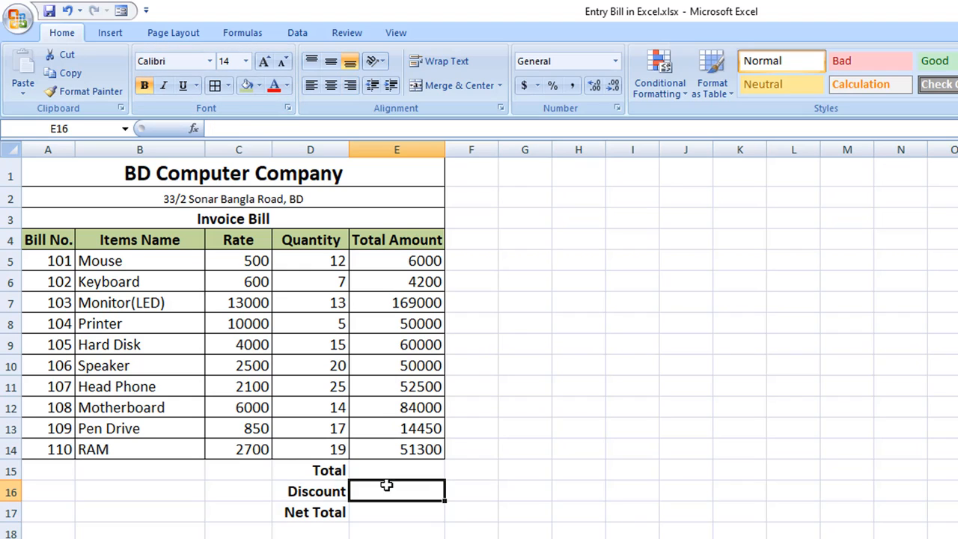
# Fill the summary label cells D15:D17 with the same light olive green as the heading row.
pyautogui.moveTo(321, 469); pyautogui.dragTo(334, 519)
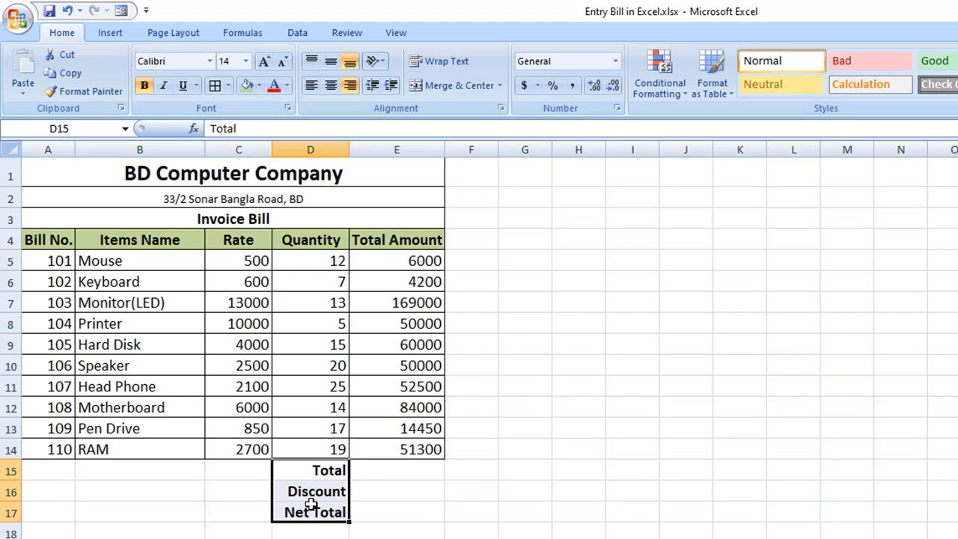
pyautogui.click(247, 85)
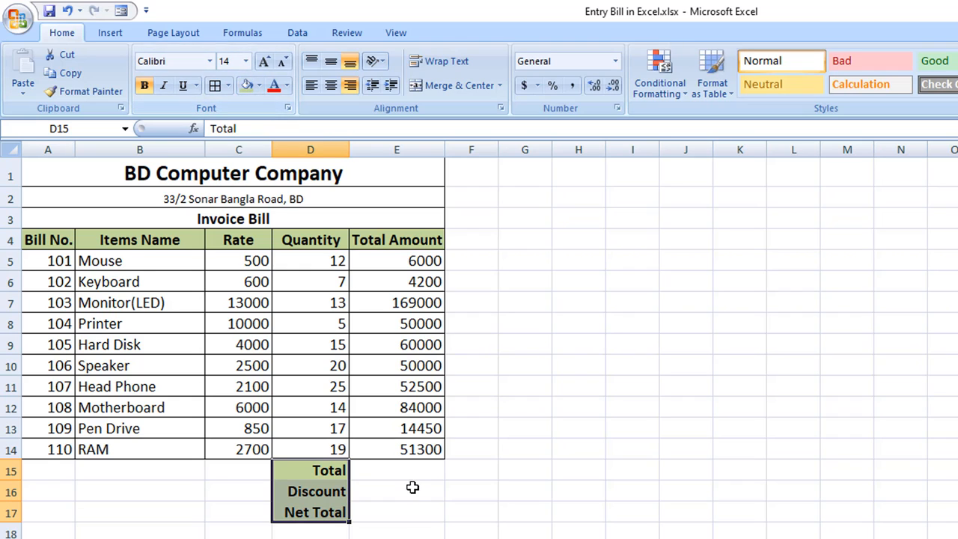
# Add all borders to the summary range D15:E17 below the item table.
pyautogui.click(410, 488)
pyautogui.moveTo(299, 463); pyautogui.dragTo(401, 510)
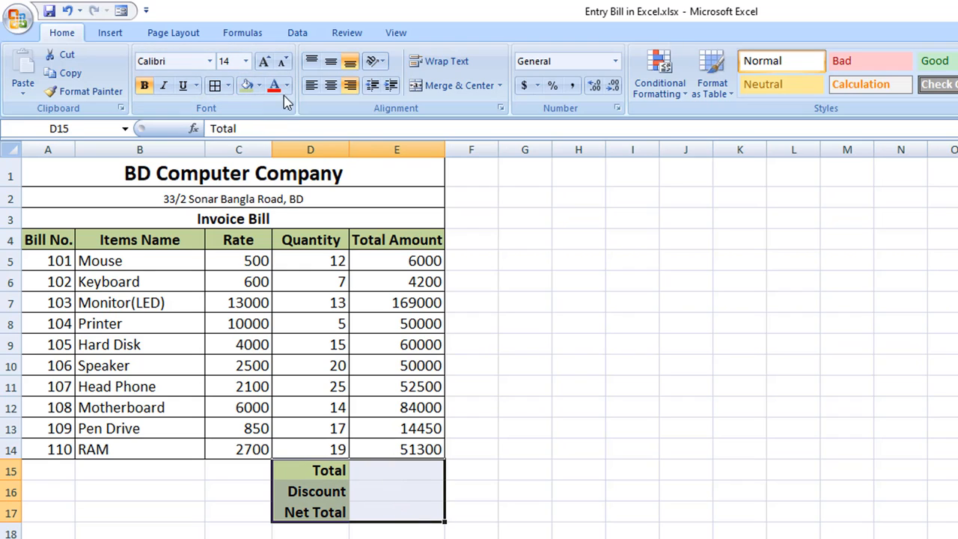
pyautogui.click(216, 85)
pyautogui.click(419, 475)
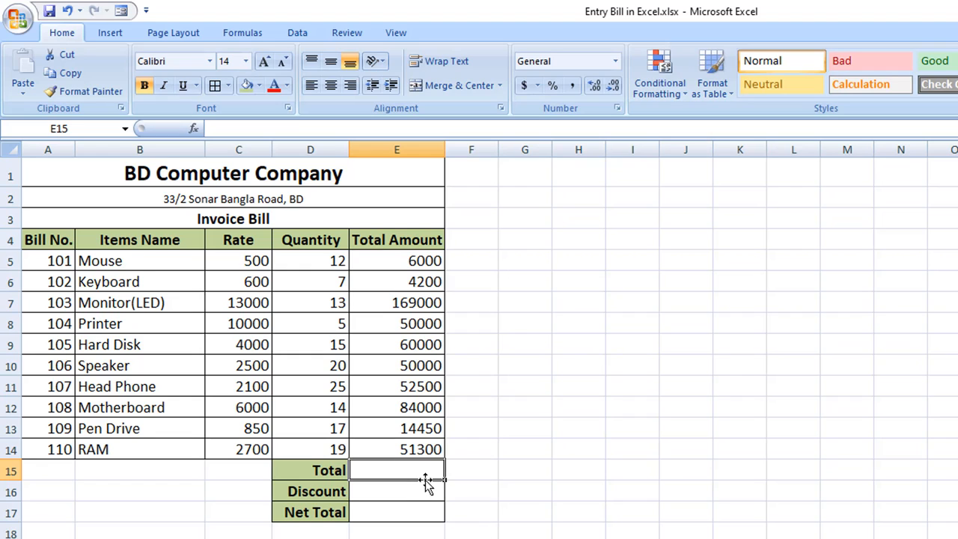
# Calculate the bill's total in E15 with AutoSum over E5:E14.
pyautogui.click(368, 488)
pyautogui.click(376, 469)
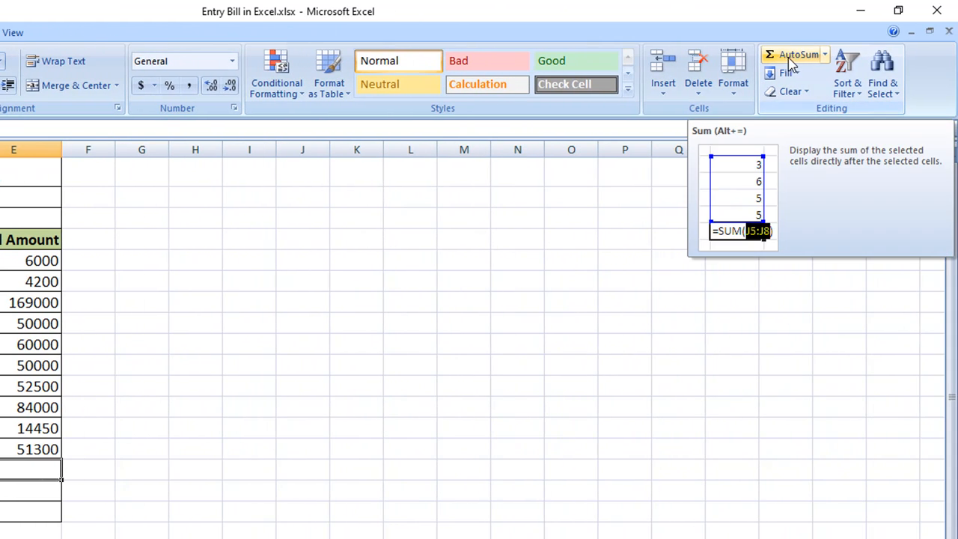
pyautogui.click(788, 60)
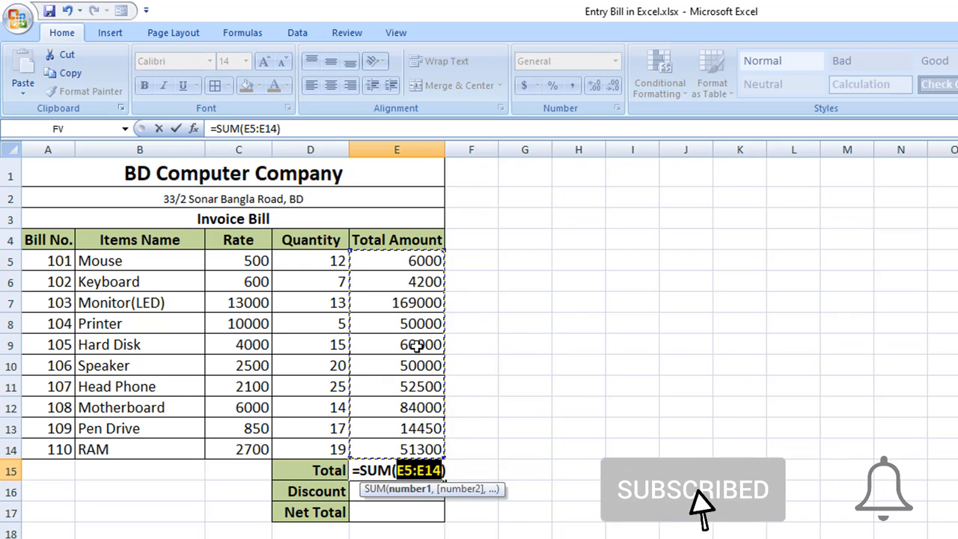
pyautogui.press('Return')
pyautogui.click(381, 474)
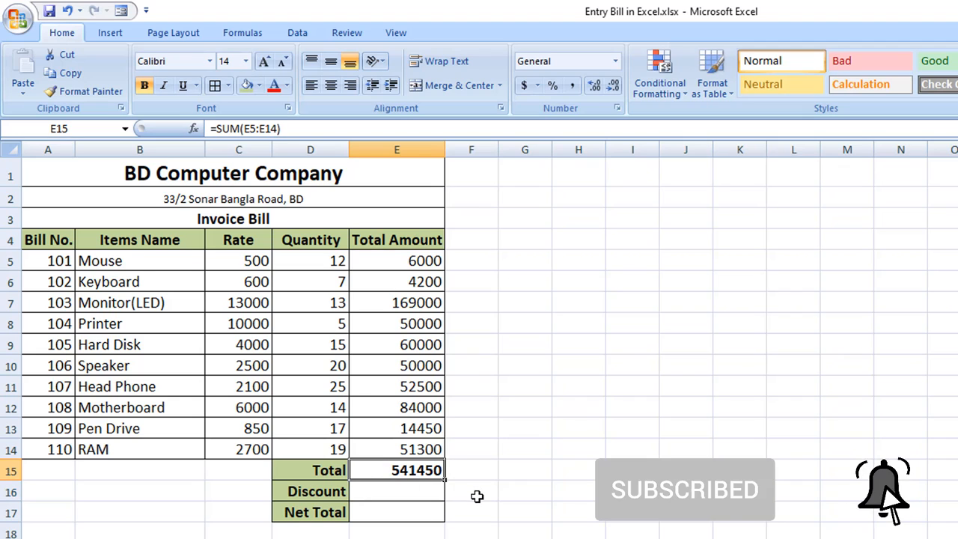
# Calculate a 5 percent discount on the total in cell E16 with the formula =E15*5/100.
pyautogui.click(383, 496)
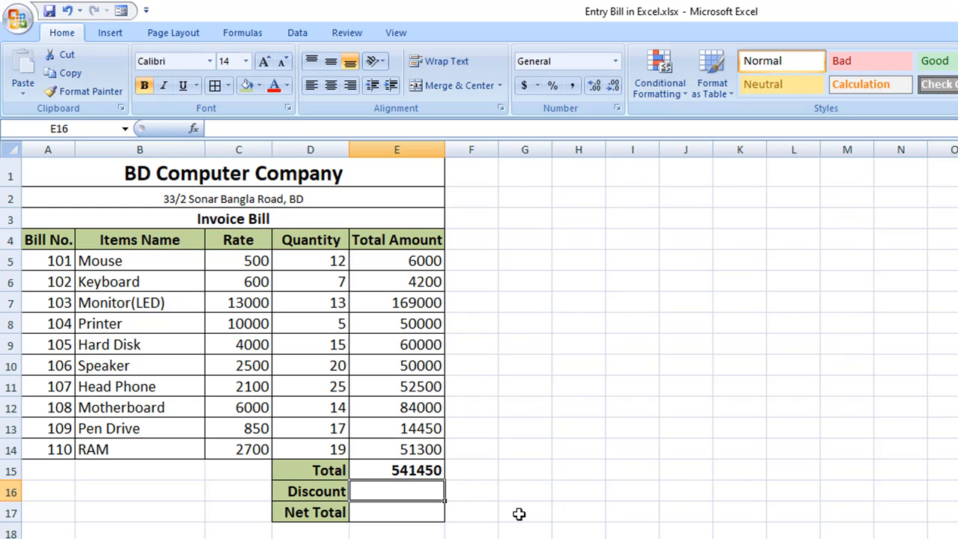
pyautogui.write('=')
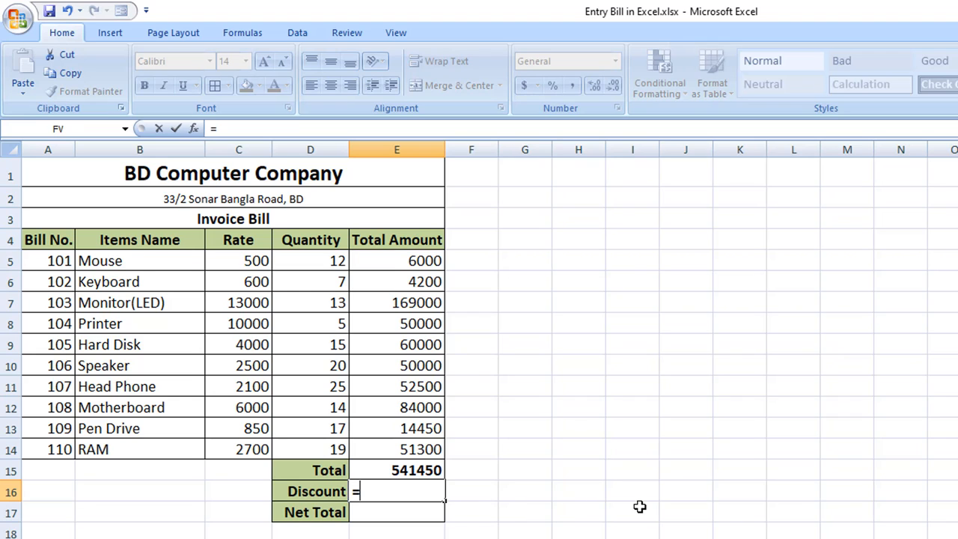
pyautogui.click(390, 471)
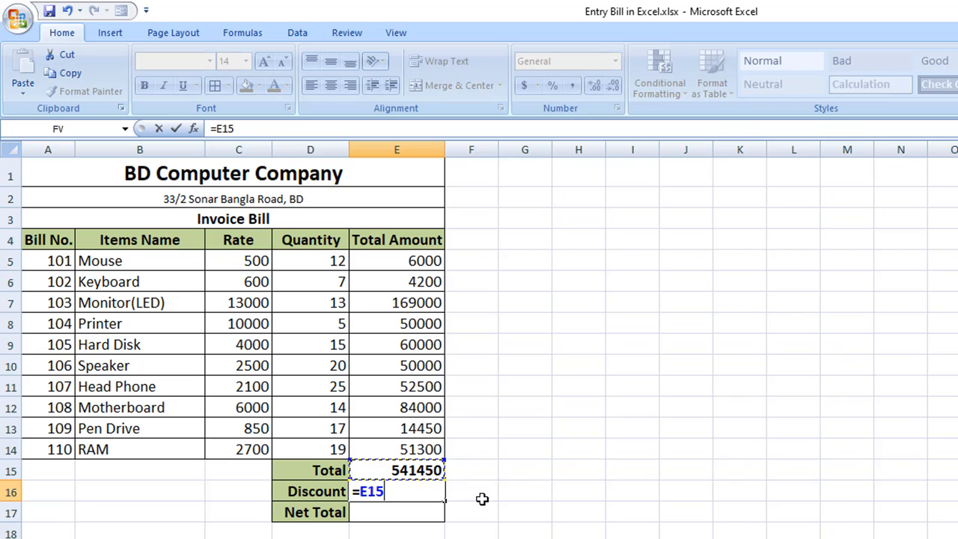
pyautogui.write('*')
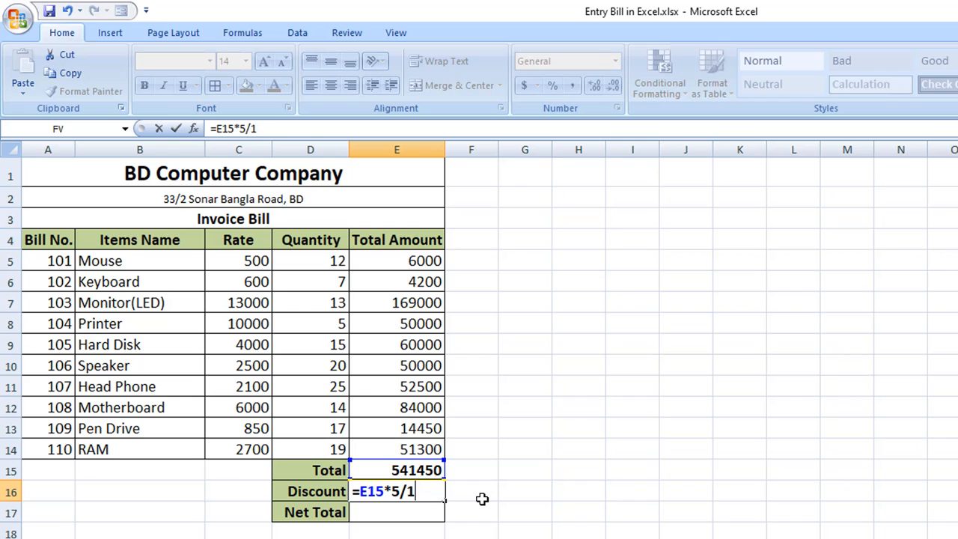
pyautogui.write('00')
pyautogui.press('Return')
pyautogui.click(421, 491)
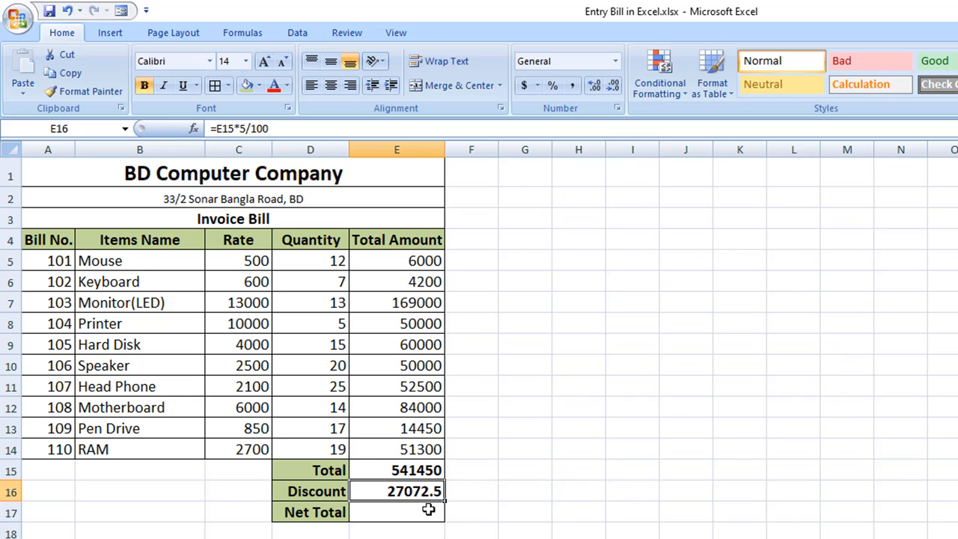
# Calculate the net total in cell E17 by subtracting the discount from the total with =E15-E16.
pyautogui.click(378, 514)
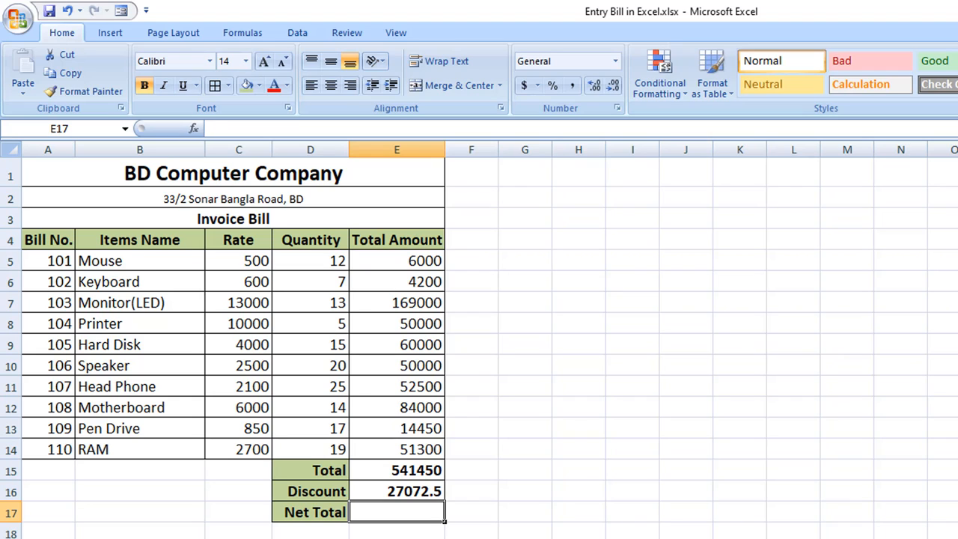
pyautogui.write('=')
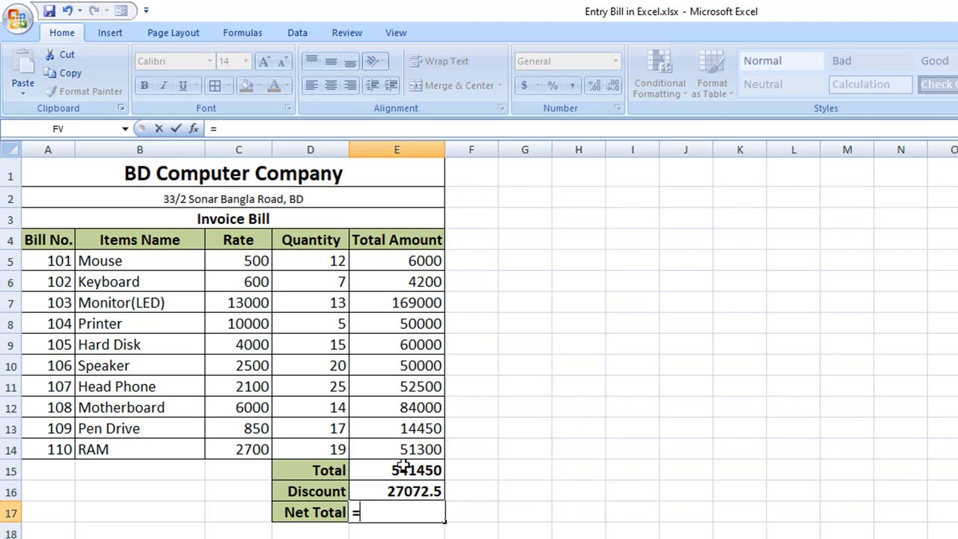
pyautogui.click(400, 469)
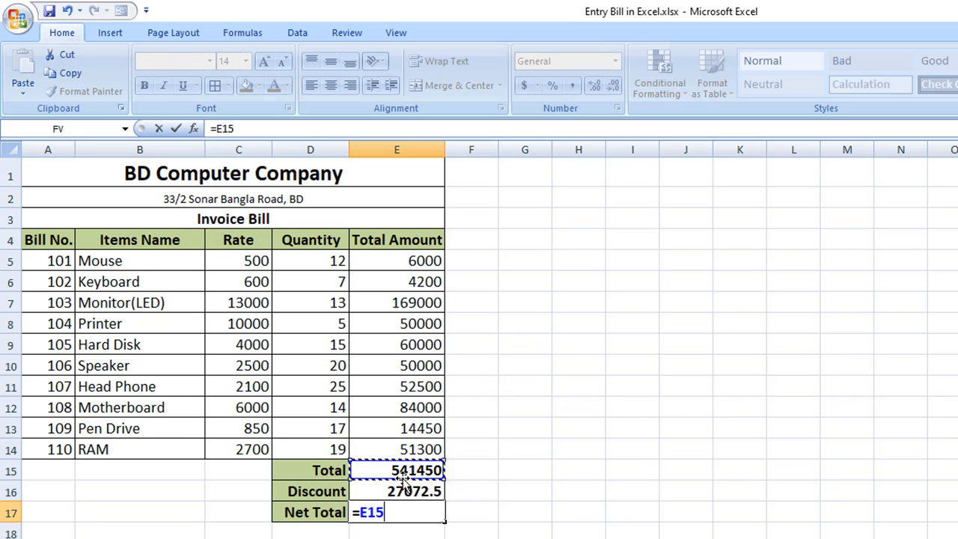
pyautogui.write('-')
pyautogui.click(368, 492)
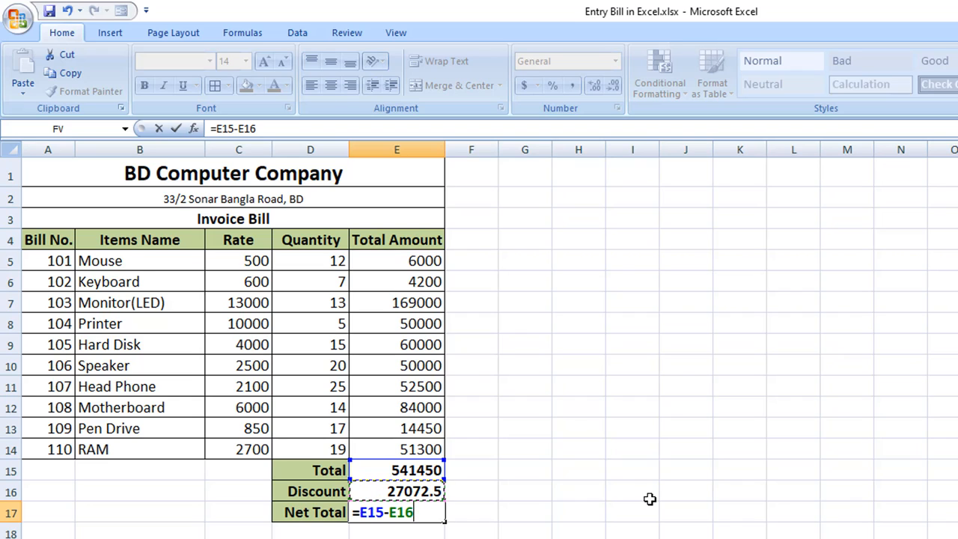
pyautogui.press('Return')
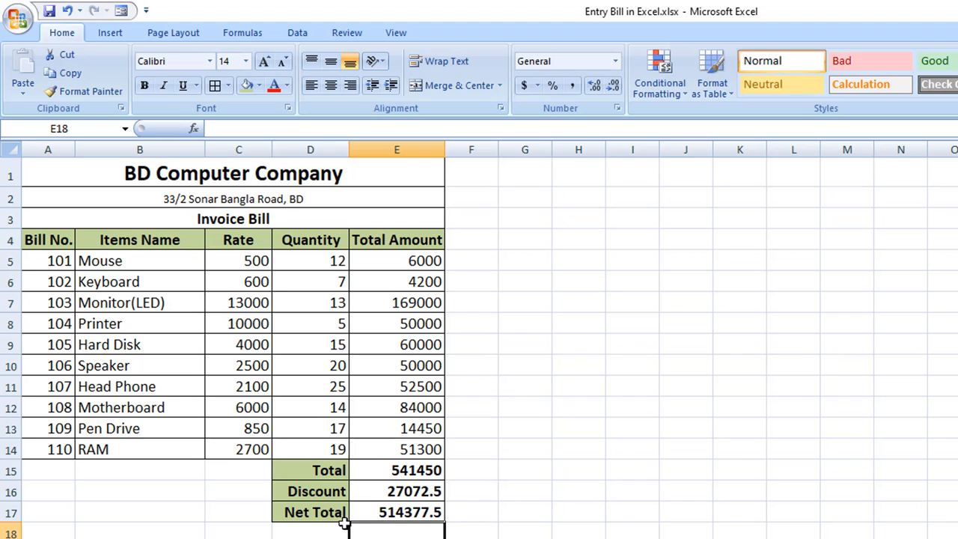
pyautogui.moveTo(163, 172); pyautogui.dragTo(182, 218)
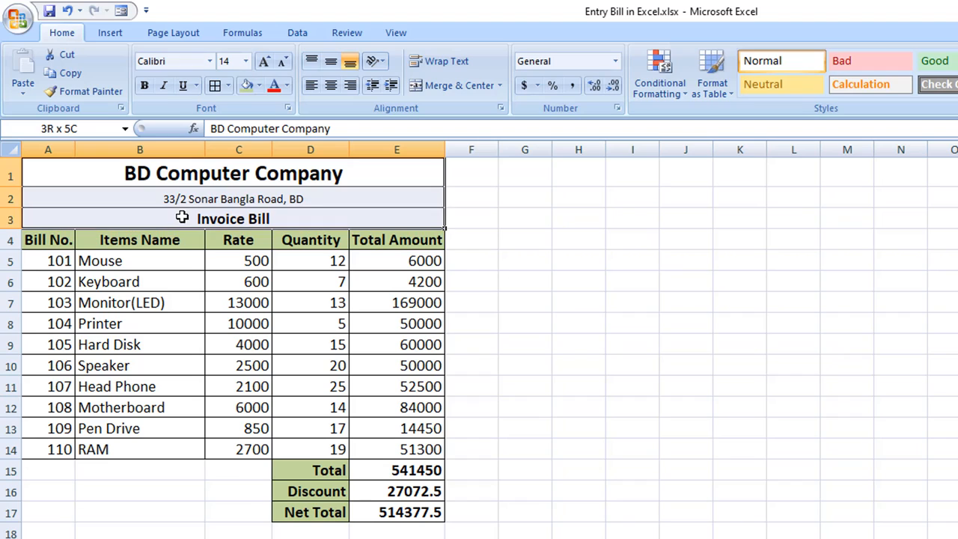
pyautogui.click(171, 193)
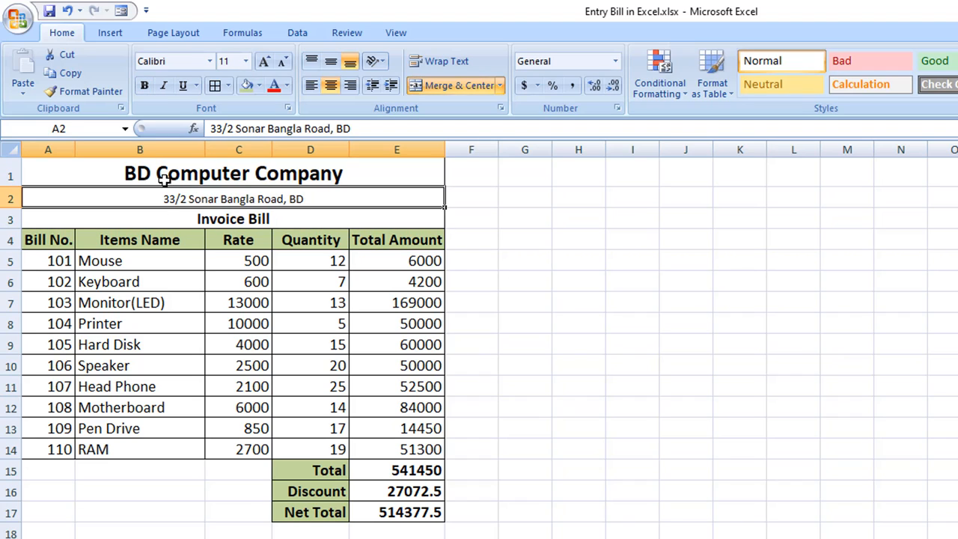
pyautogui.click(183, 262)
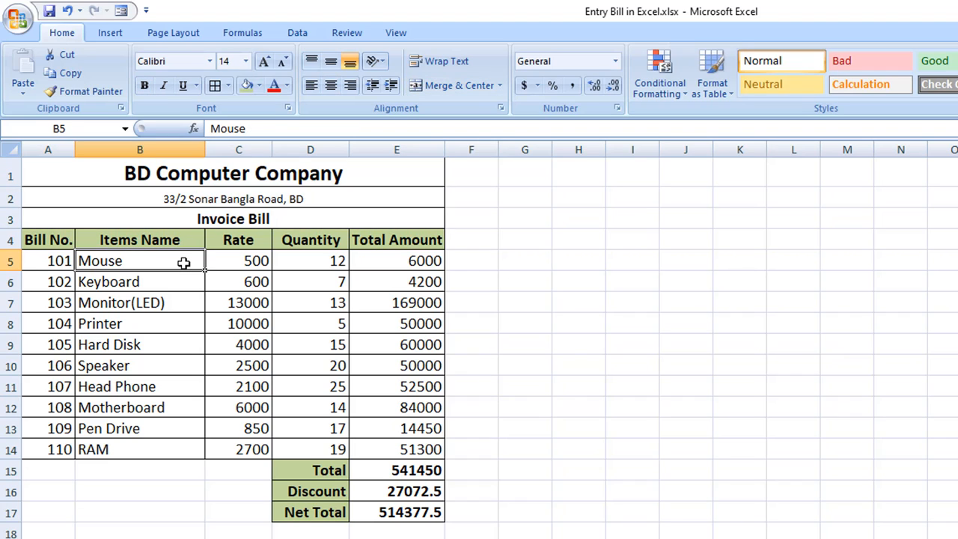
pyautogui.click(198, 497)
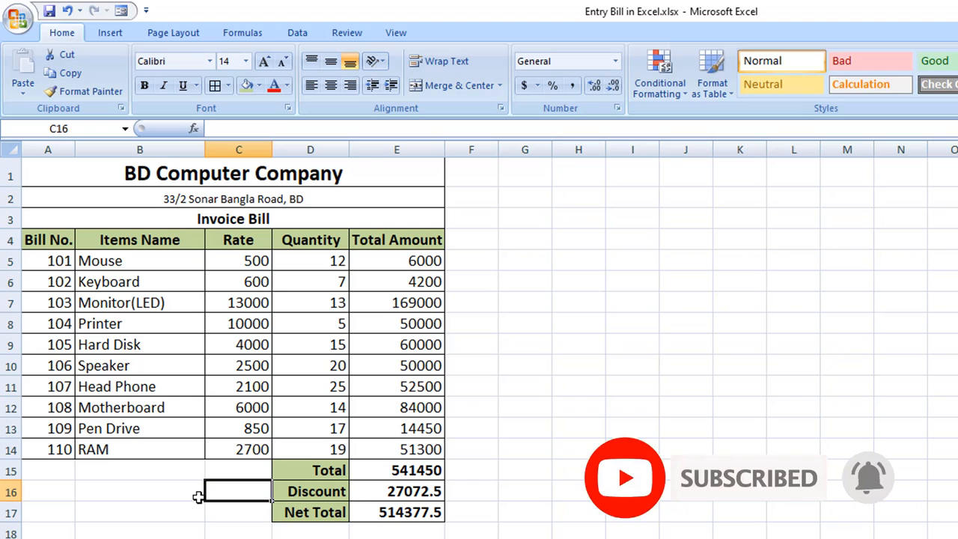
pyautogui.click(198, 497)
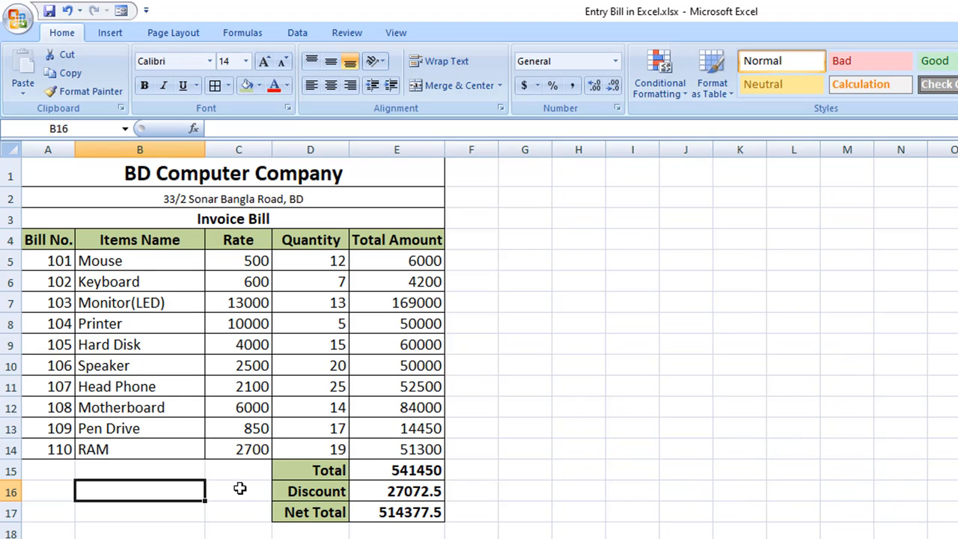
# Set the Mouse rate in C5 to 550 and check the recalculated amount in E5.
pyautogui.click(252, 266)
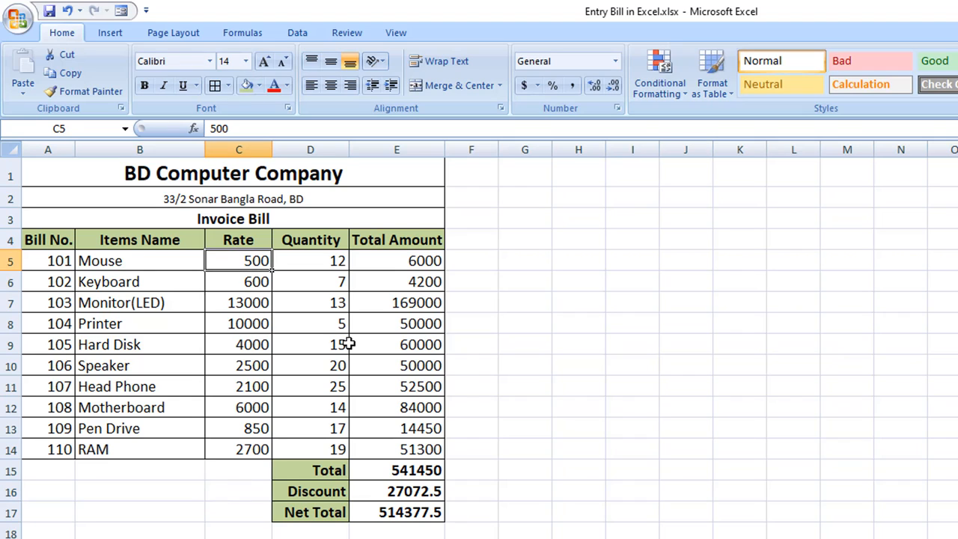
pyautogui.write('550')
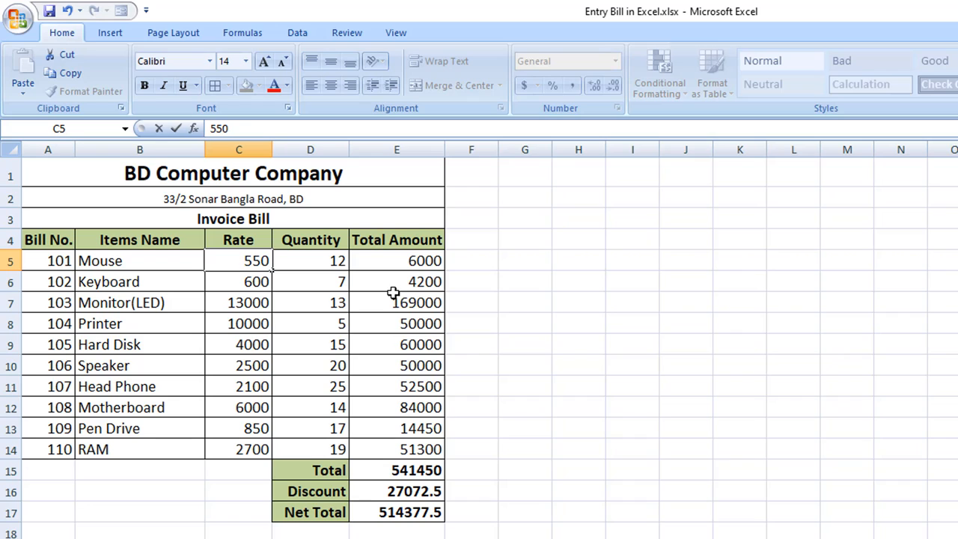
pyautogui.click(308, 290)
pyautogui.click(419, 259)
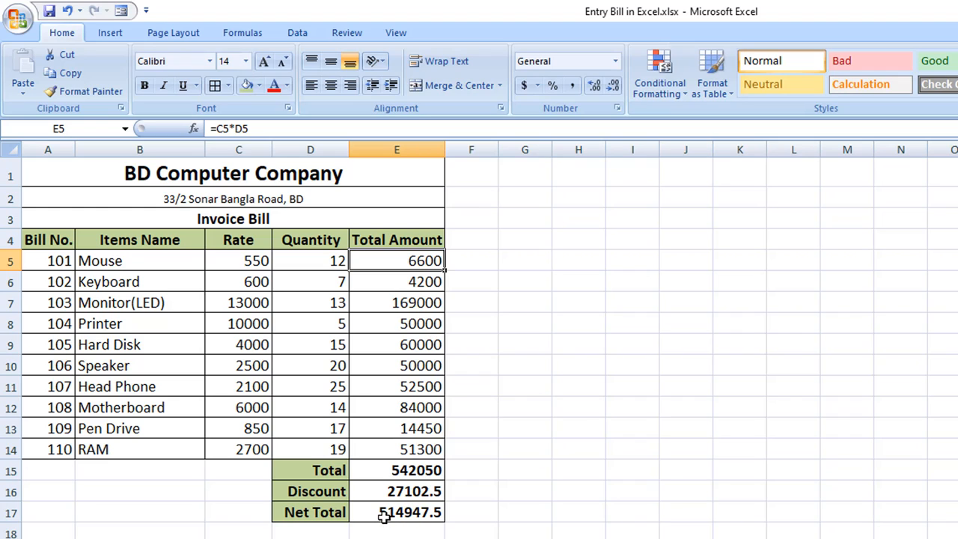
# Set the Mouse quantity in D5 to 4 and check the total, discount and net total formulas in E15:E17.
pyautogui.click(318, 262)
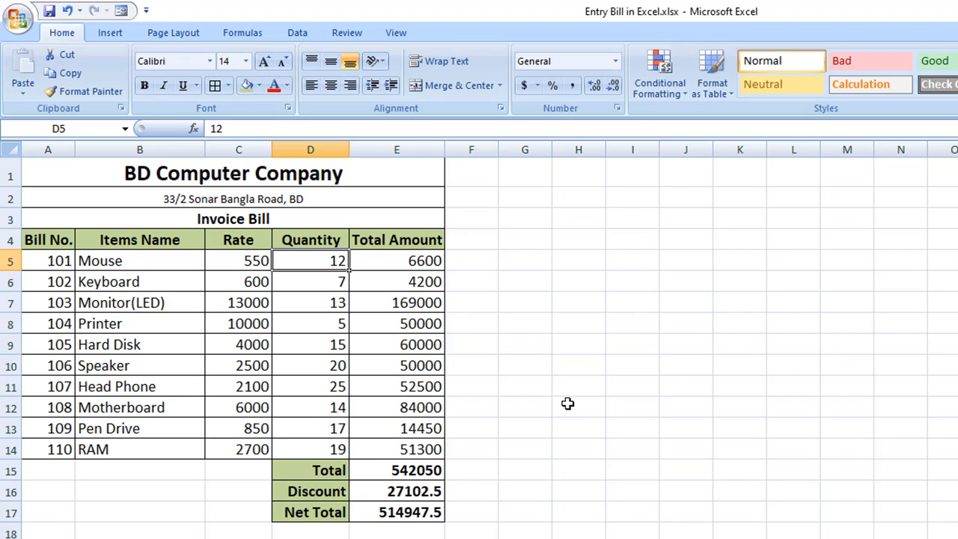
pyautogui.write('4')
pyautogui.press('Tab')
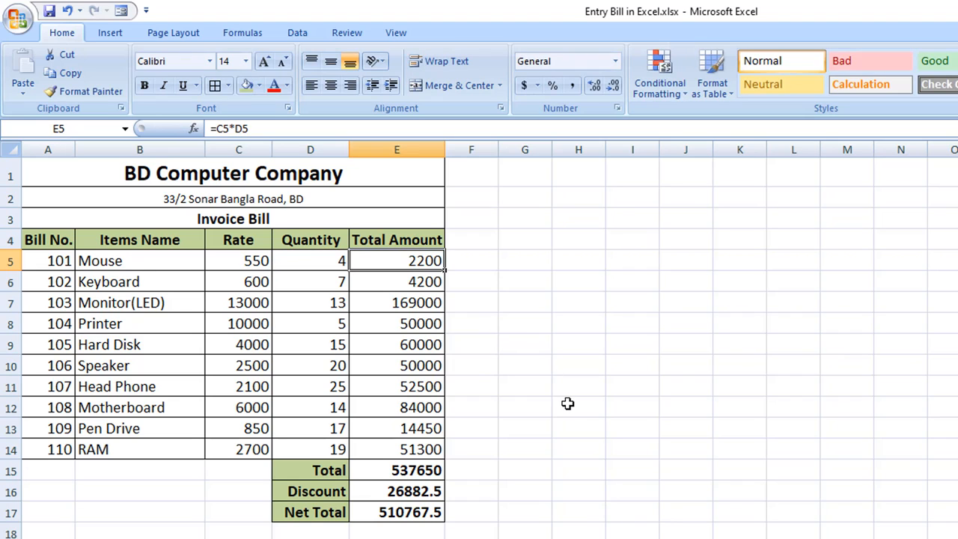
pyautogui.click(386, 477)
pyautogui.click(378, 494)
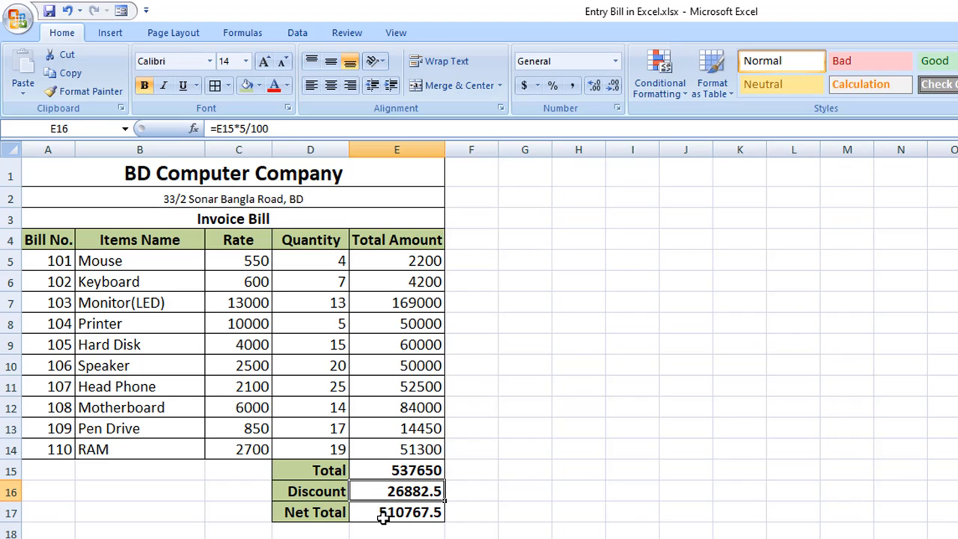
pyautogui.click(383, 517)
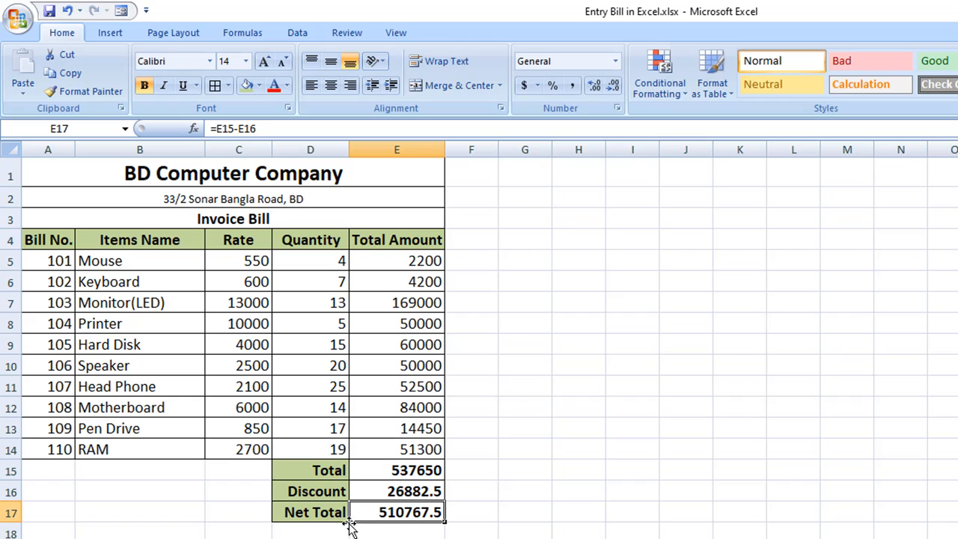